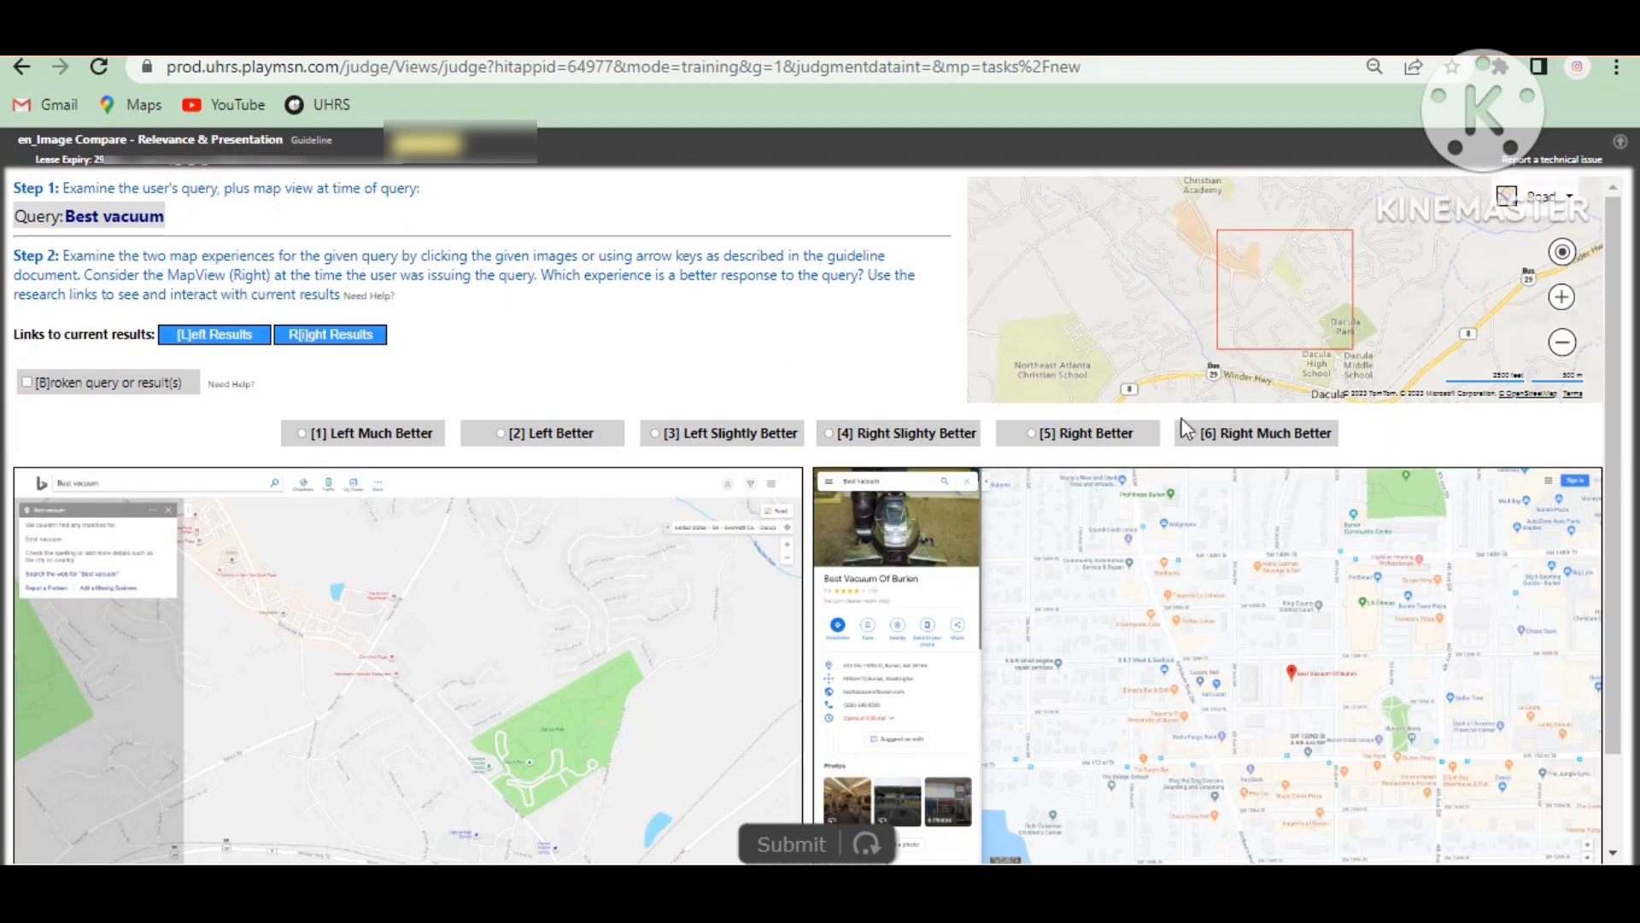
- Rate Best vacuum Right Much Better for relevance with the comment 'better'
{"action": "left_click", "coordinate": [1213, 434]}
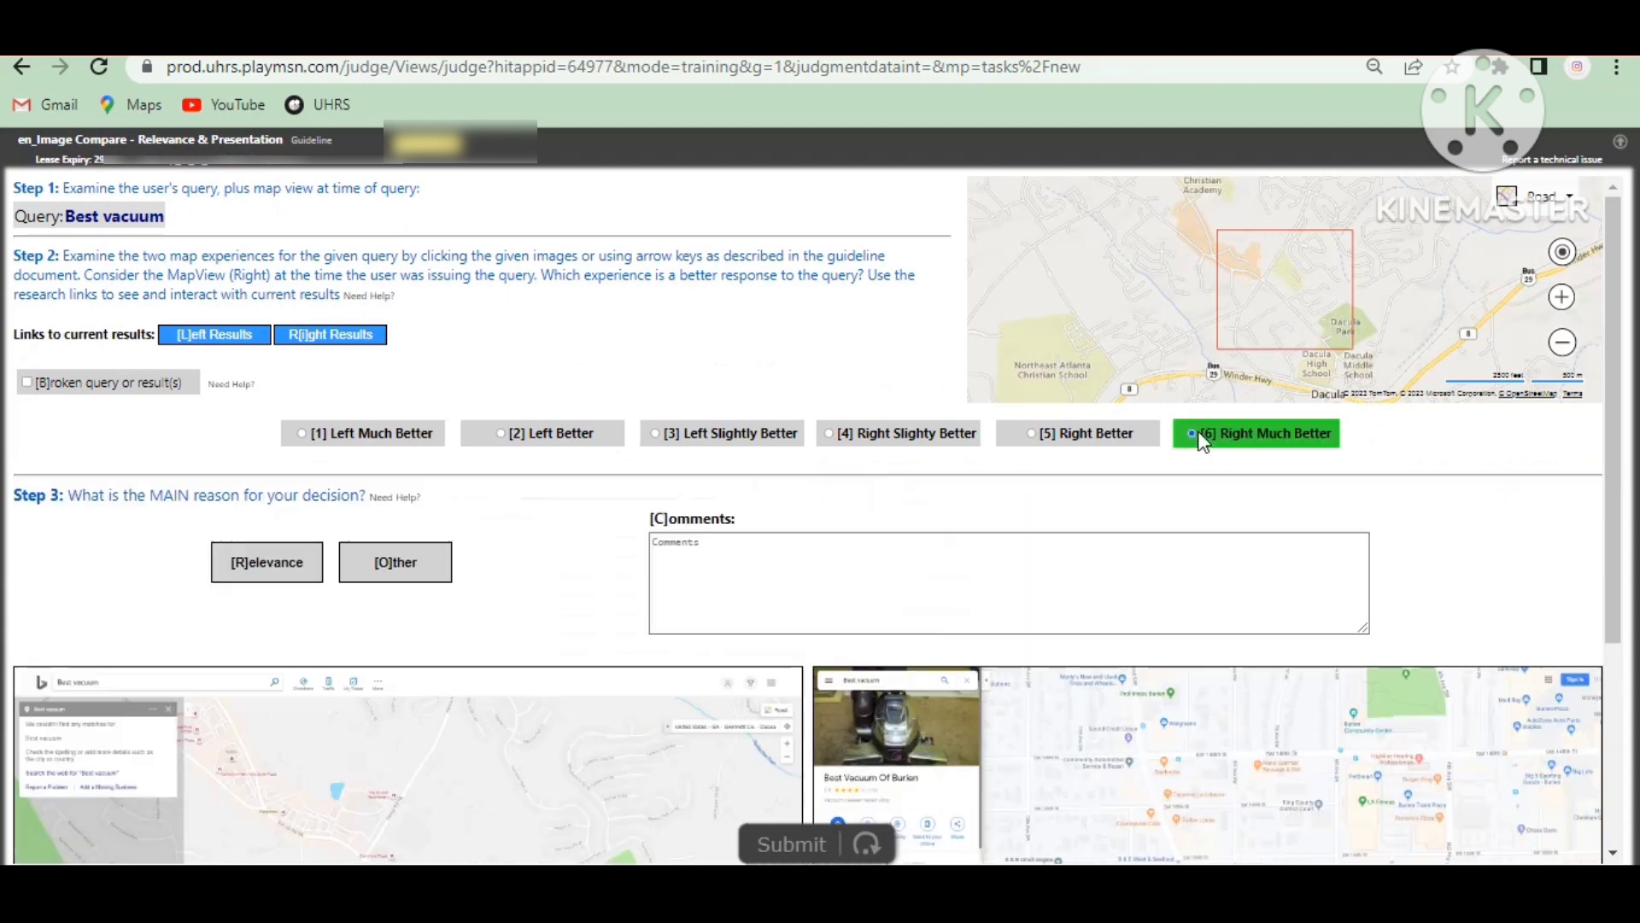
{"action": "left_click", "coordinate": [282, 574]}
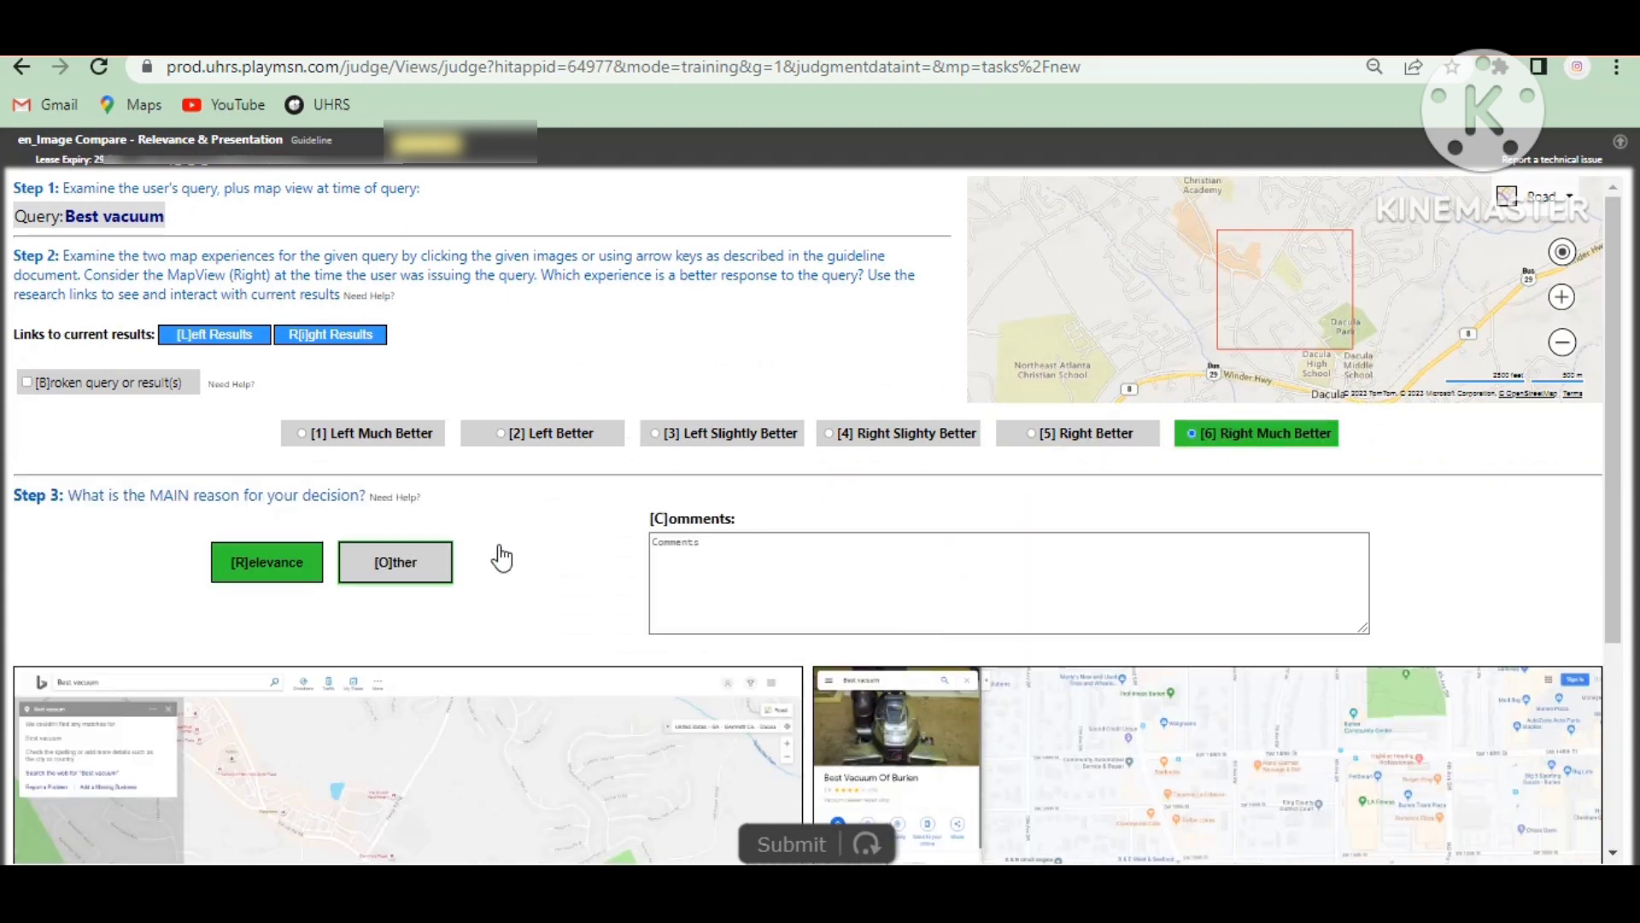
{"action": "left_click", "coordinate": [731, 559]}
{"action": "left_click", "coordinate": [731, 558]}
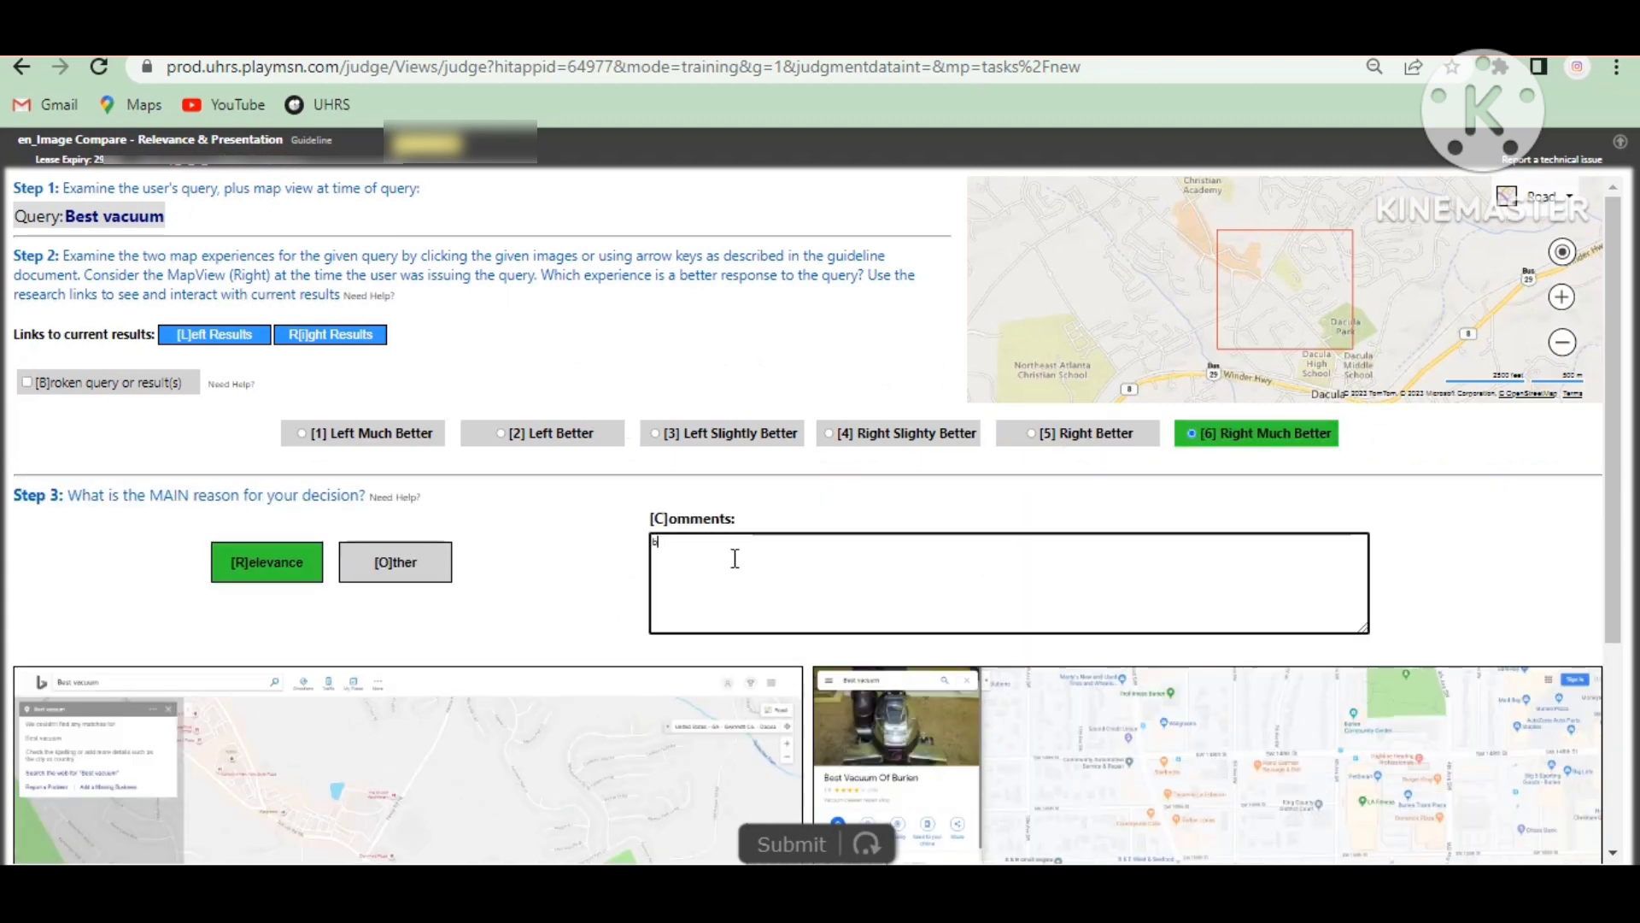
{"action": "type", "text": "better"}
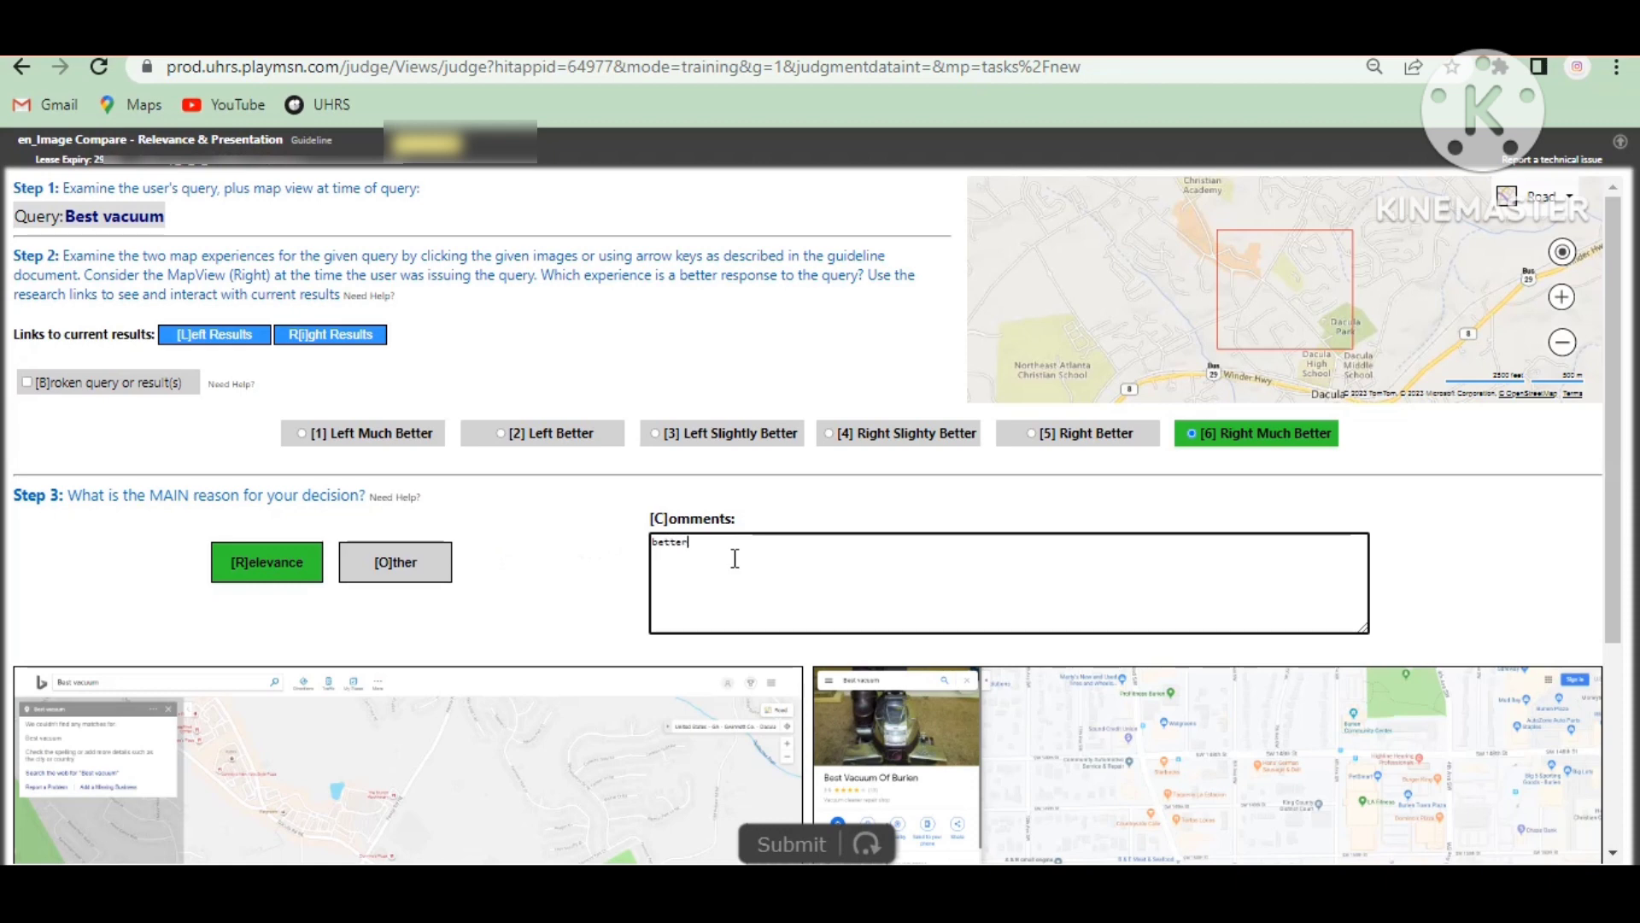
- Submit the Best vacuum judgment and dismiss the feedback to load the next query
{"action": "left_click", "coordinate": [801, 848]}
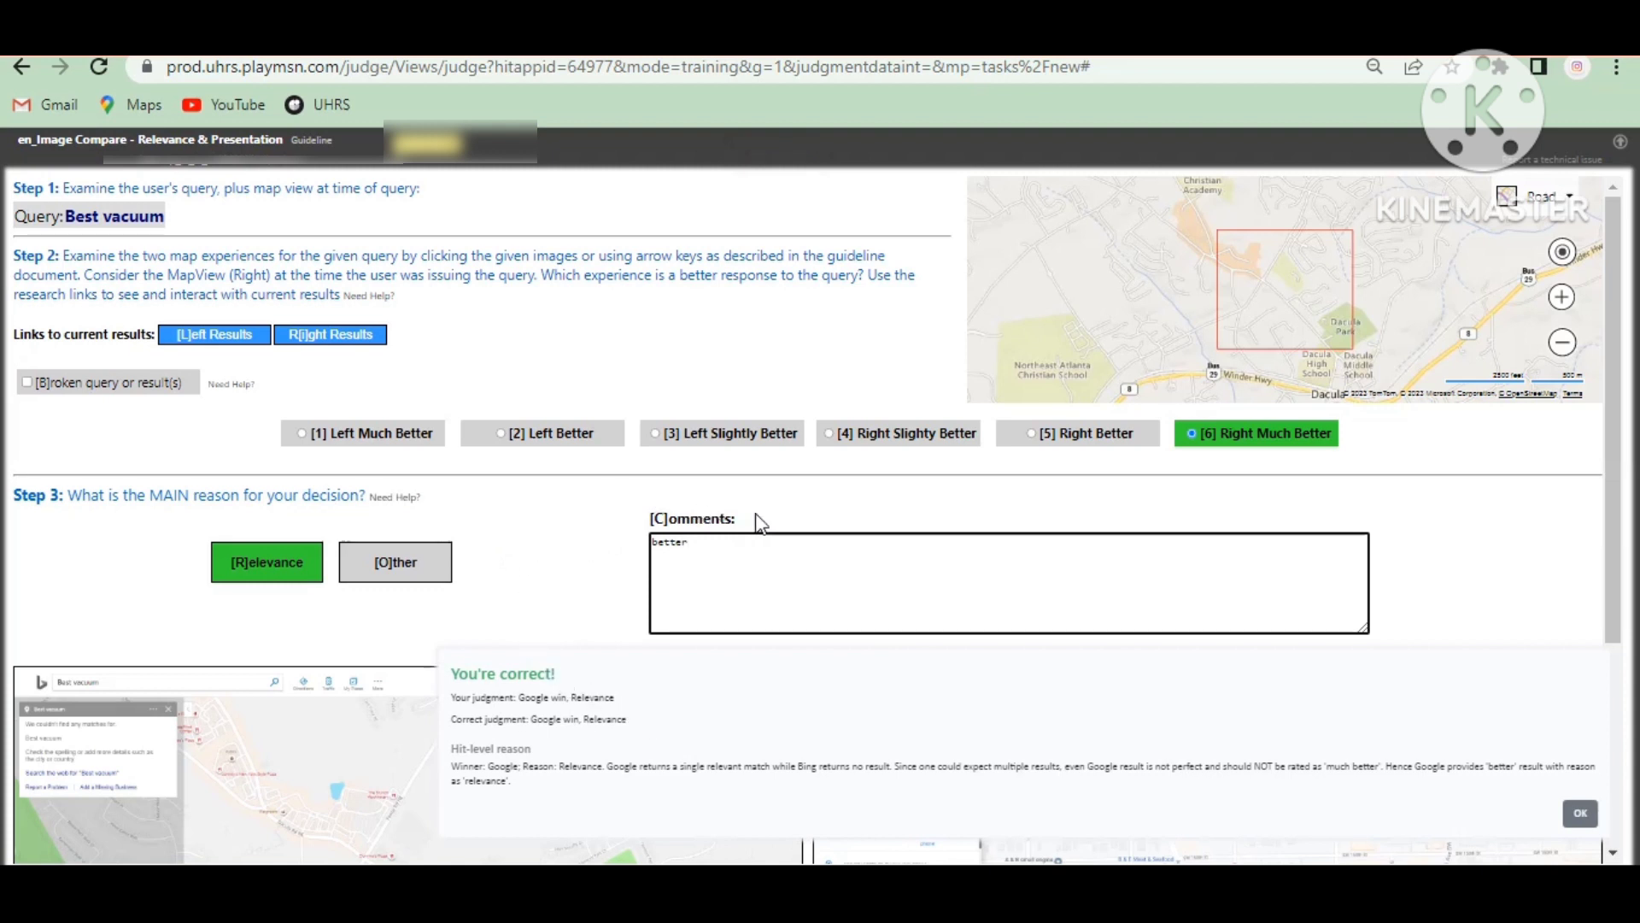
{"action": "left_click", "coordinate": [834, 536]}
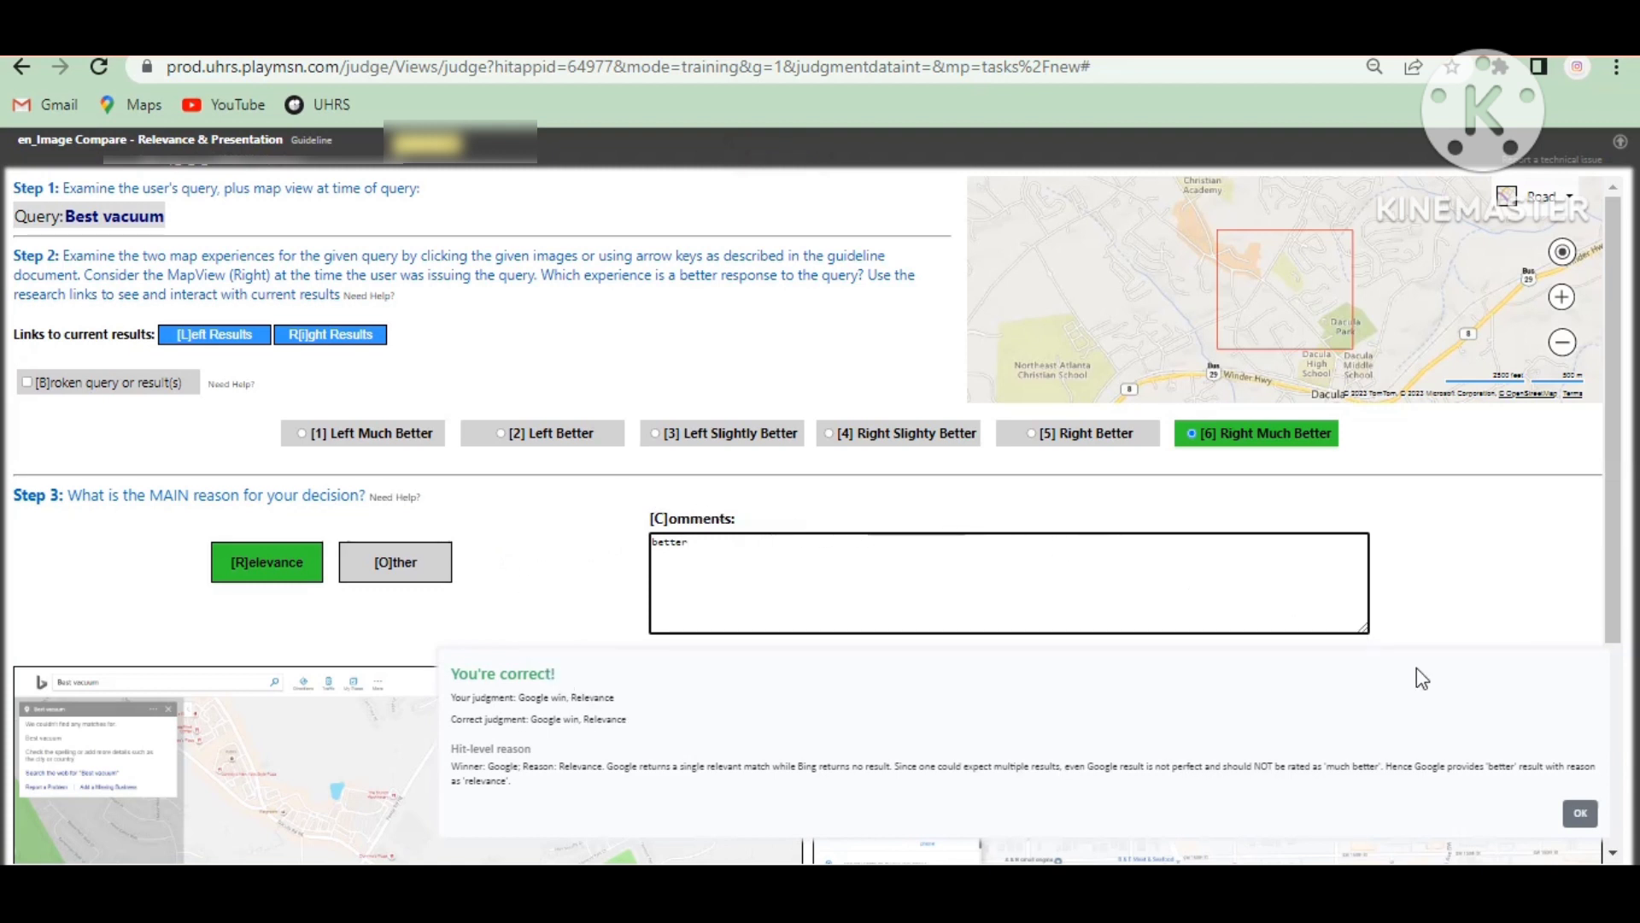
{"action": "left_click", "coordinate": [1581, 813]}
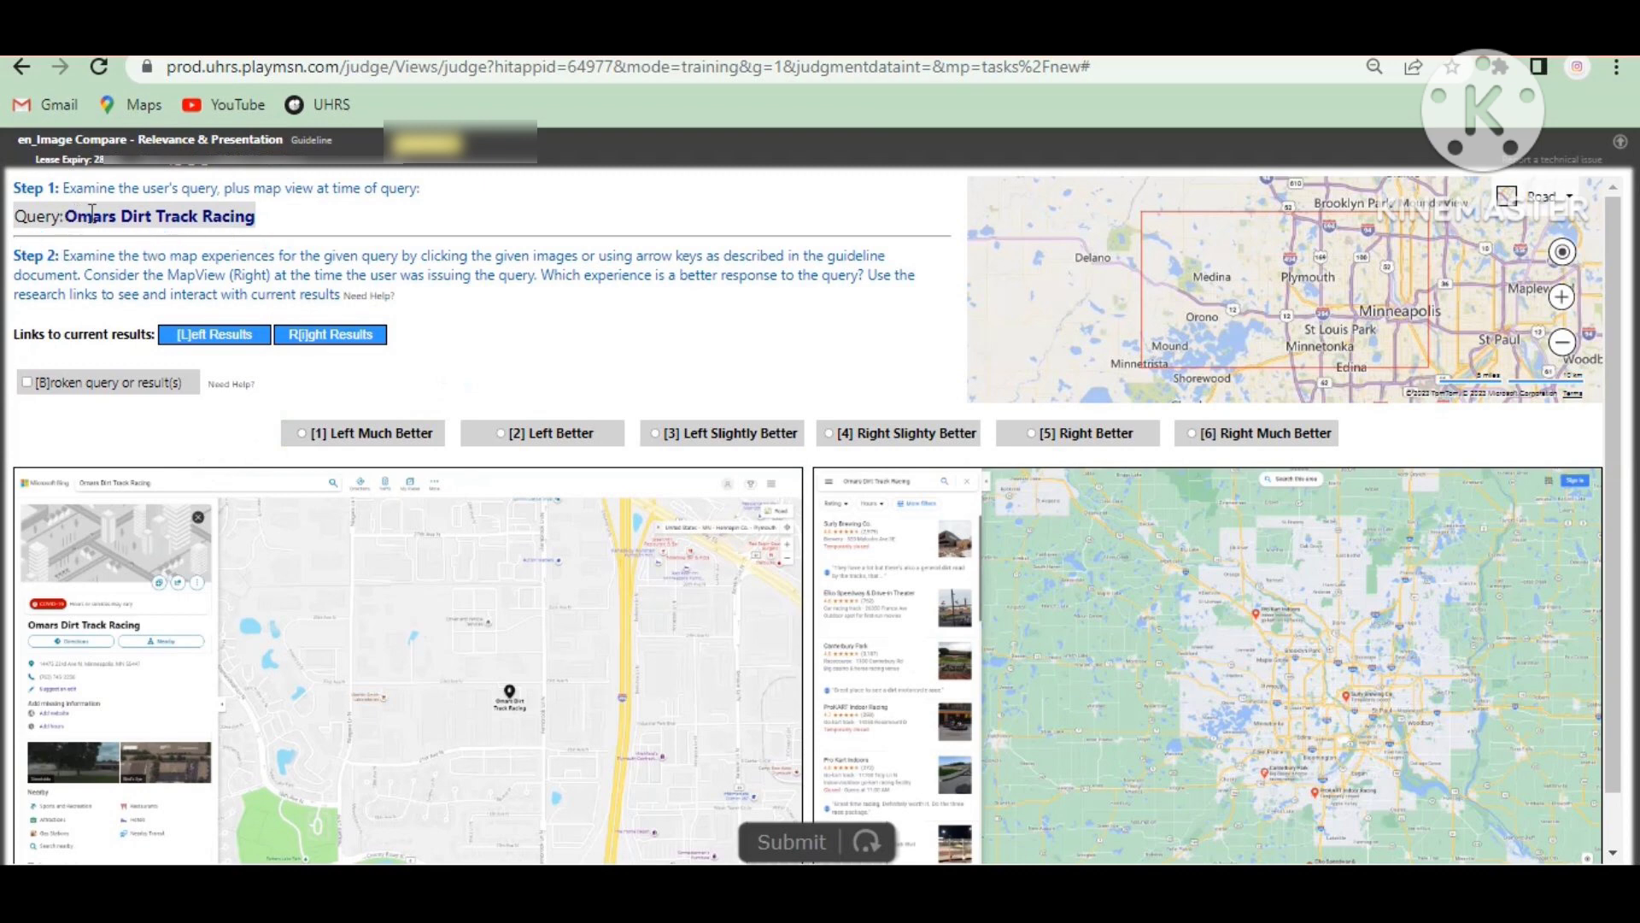
- Rate Omars Dirt Track Racing Left Much Better for relevance, comment 'best', and submit
{"action": "left_click", "coordinate": [359, 435]}
{"action": "left_click", "coordinate": [290, 562]}
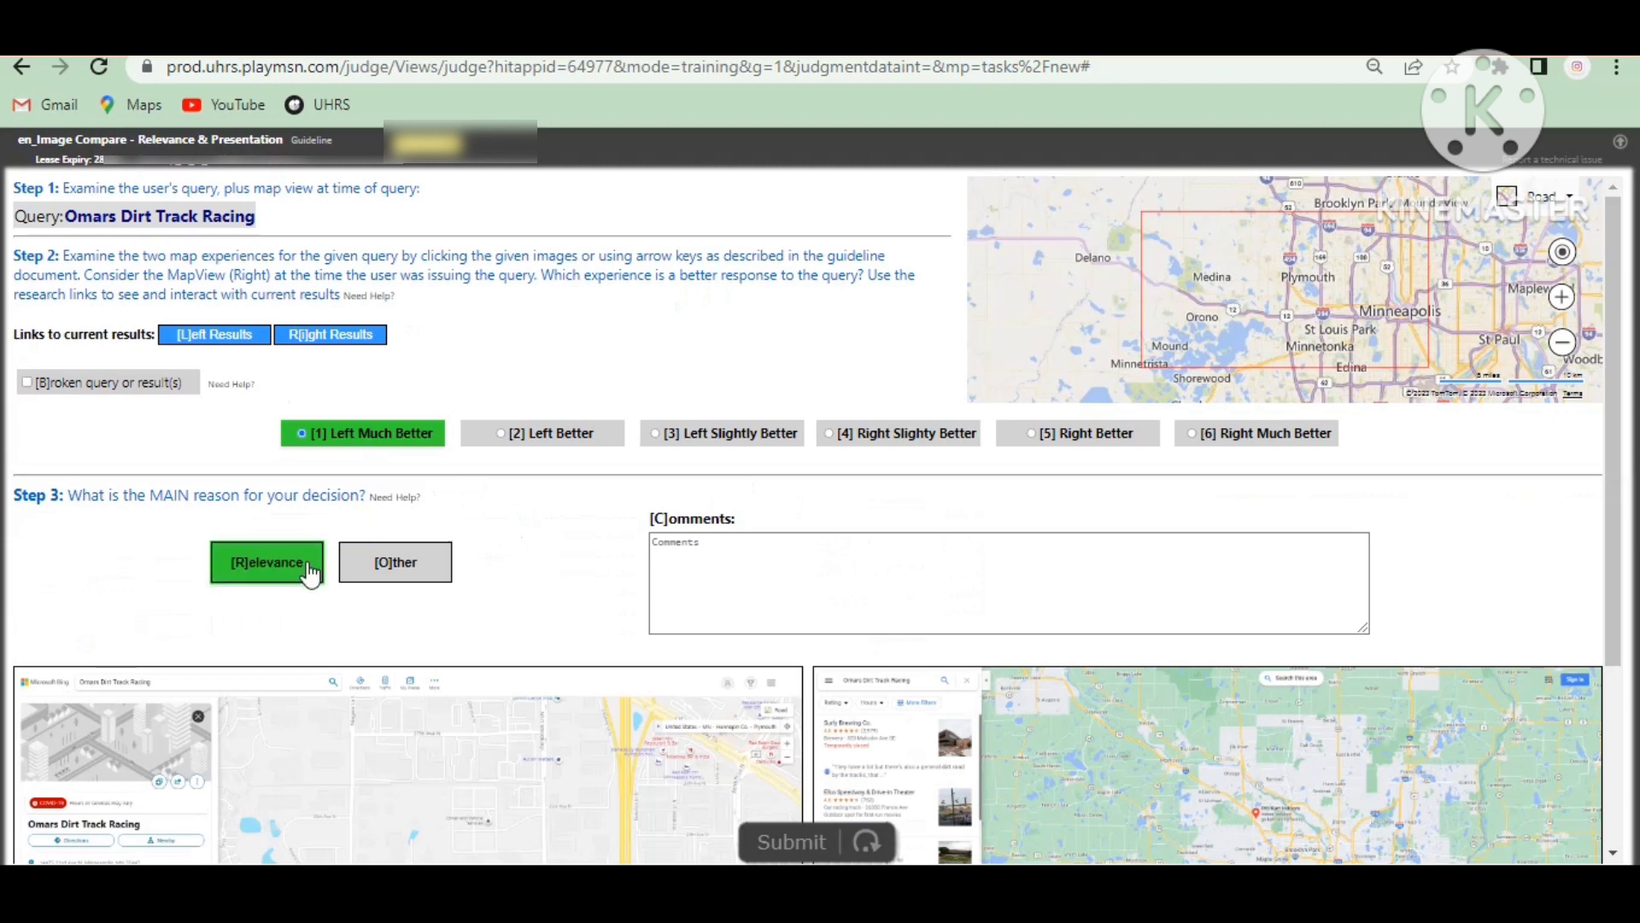
{"action": "left_click", "coordinate": [795, 568]}
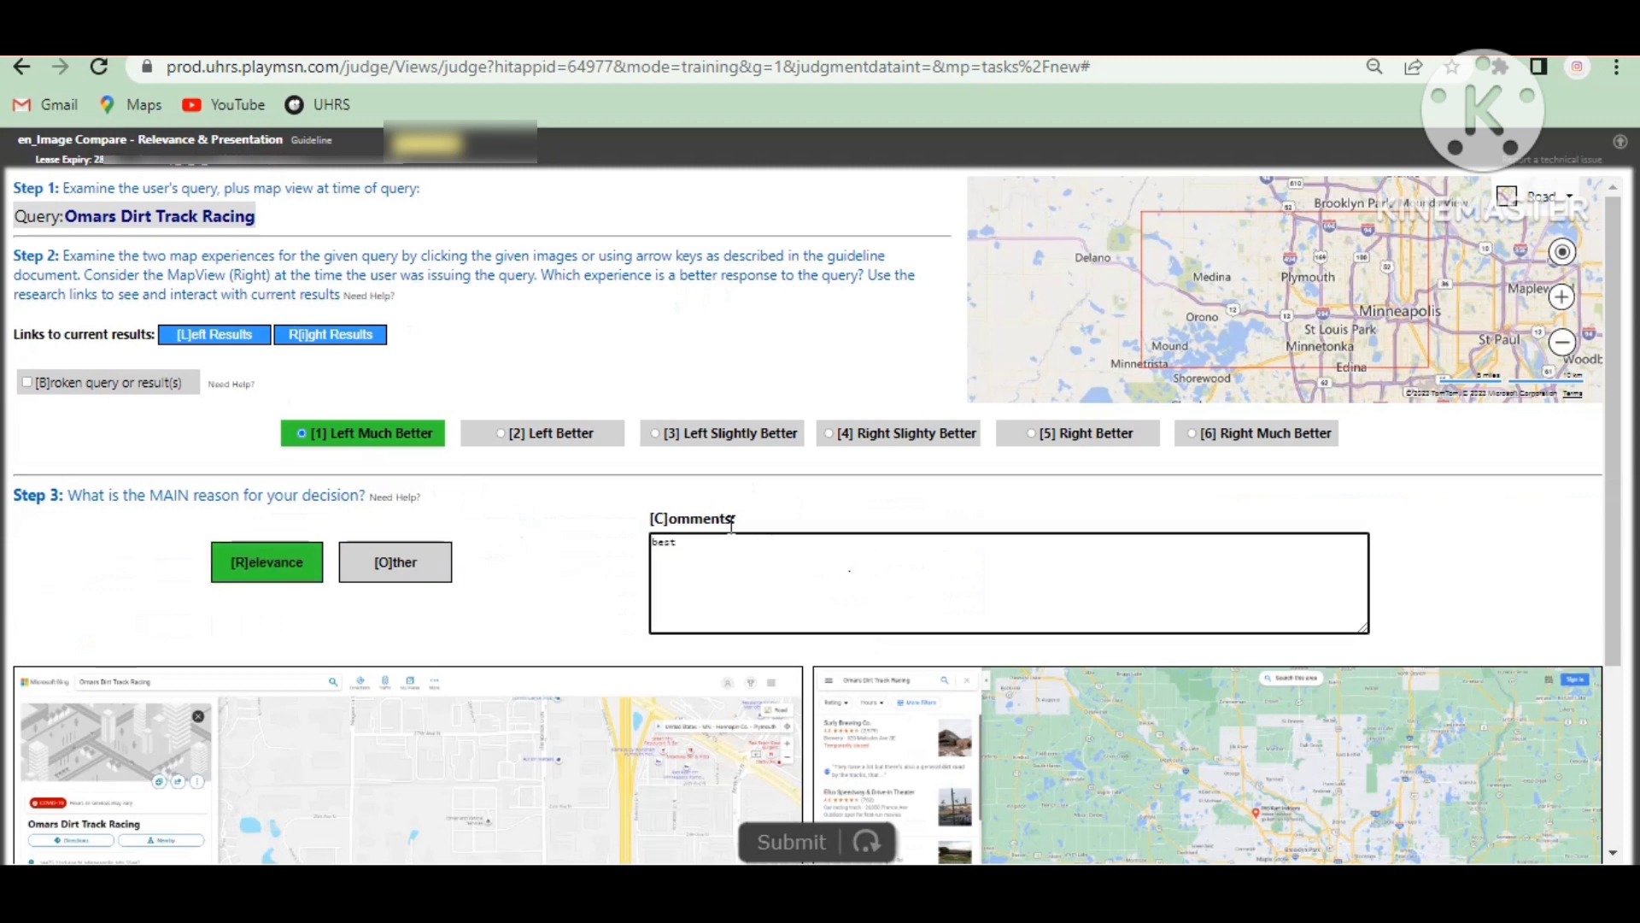
{"action": "left_click", "coordinate": [799, 844]}
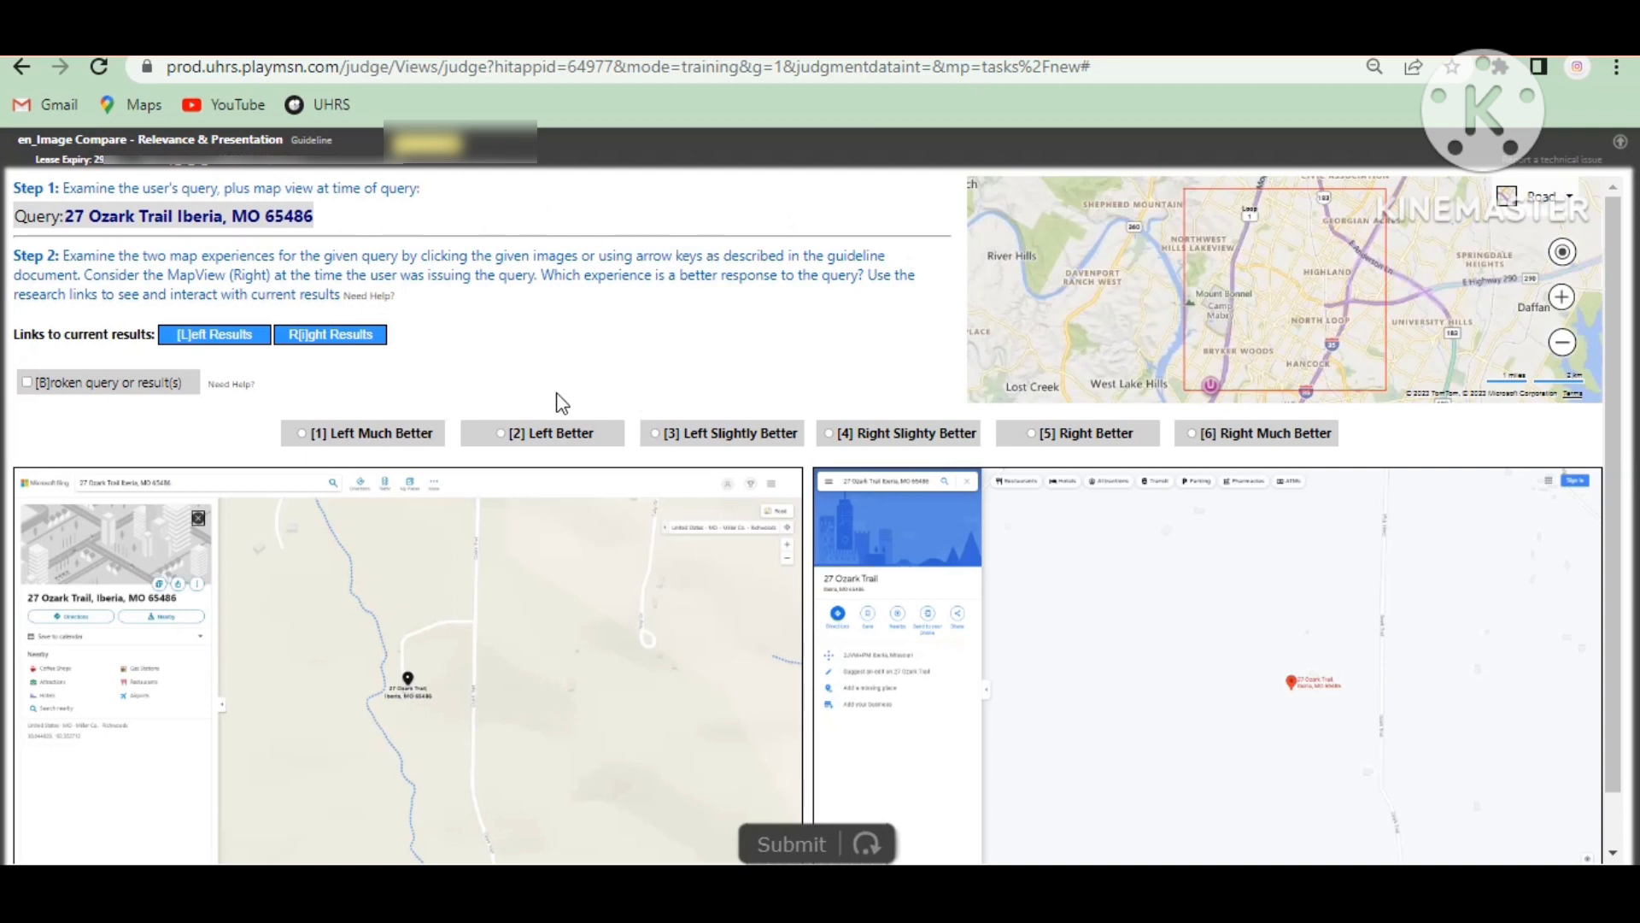
- Rate the address query Left Much Better for relevance with comment 'best', submit, and agree with the correction
{"action": "left_click", "coordinate": [381, 434]}
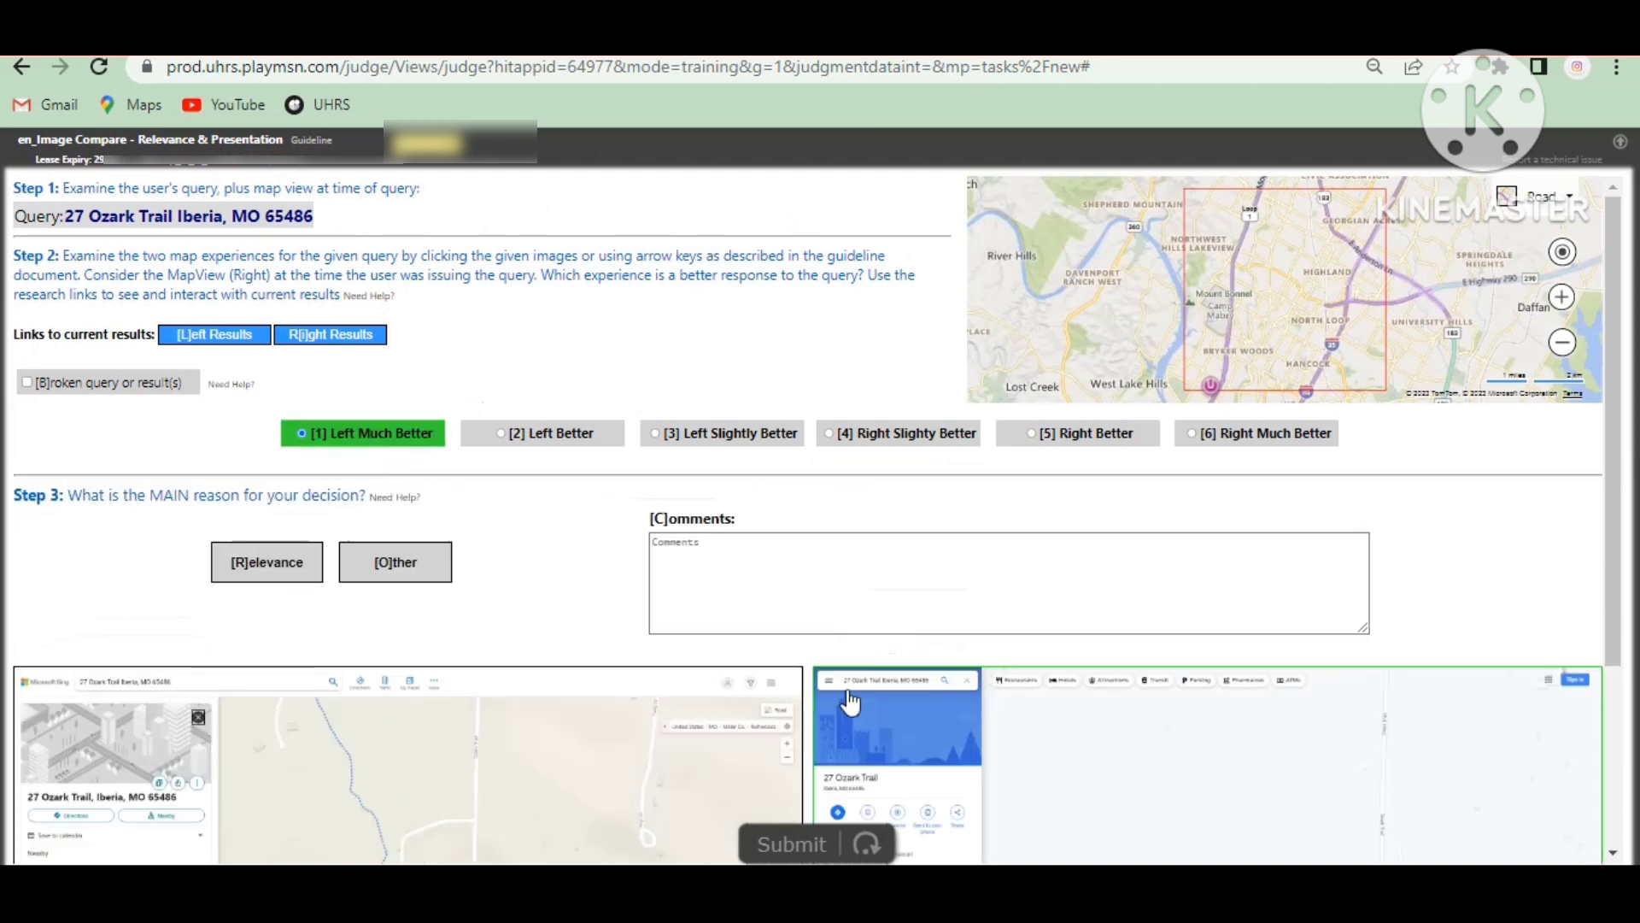
{"action": "left_click", "coordinate": [291, 581]}
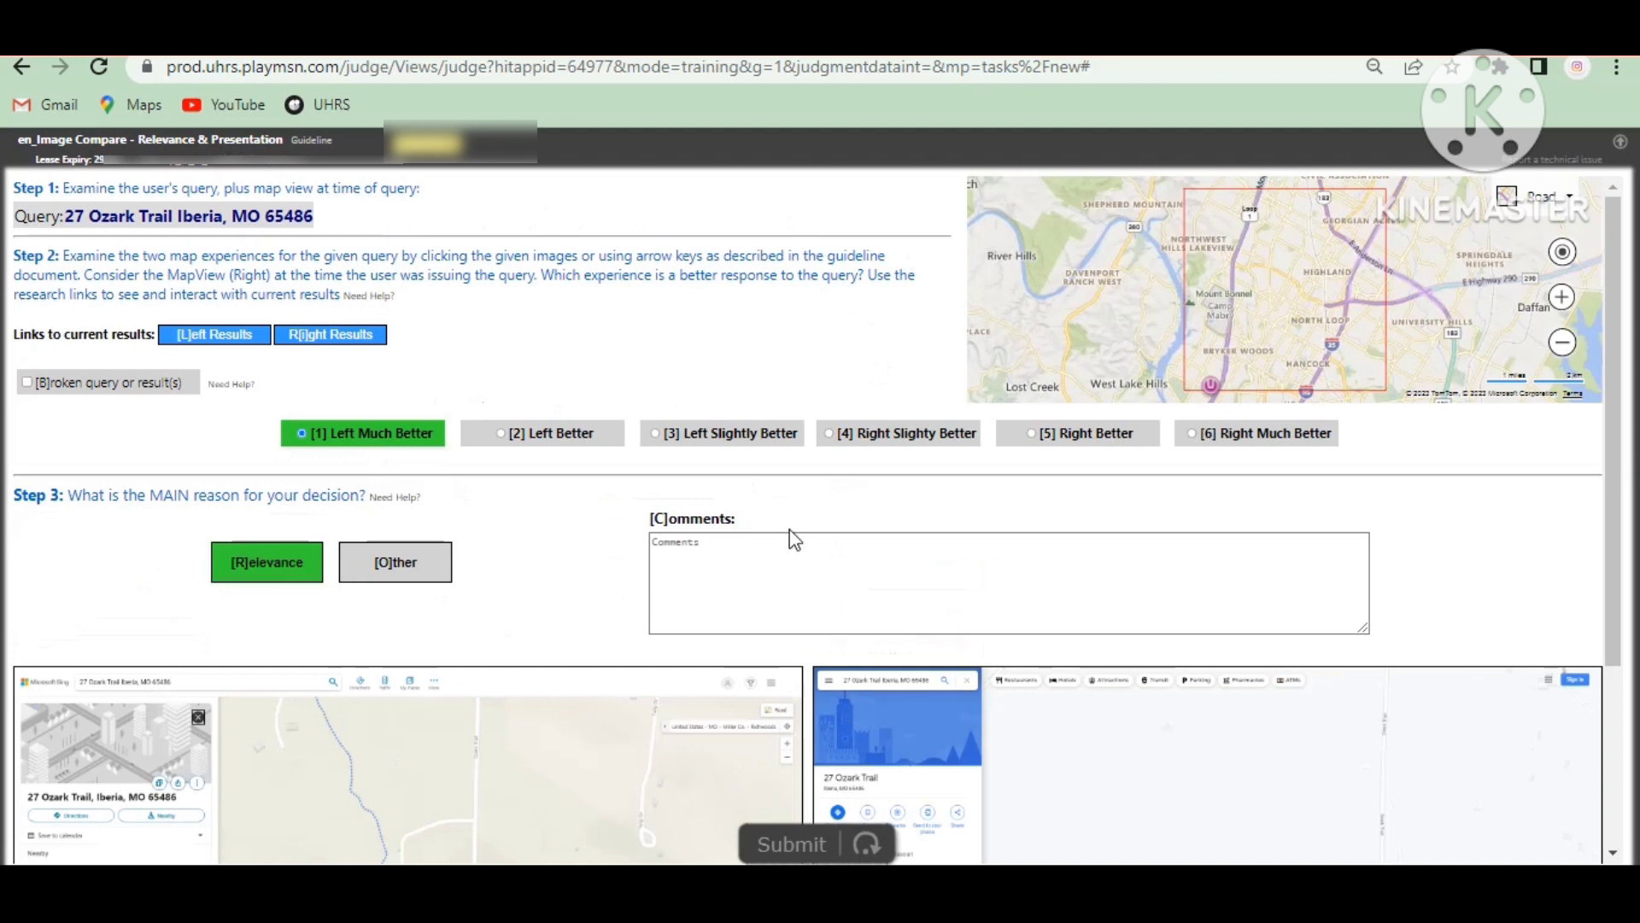
{"action": "left_click", "coordinate": [782, 545]}
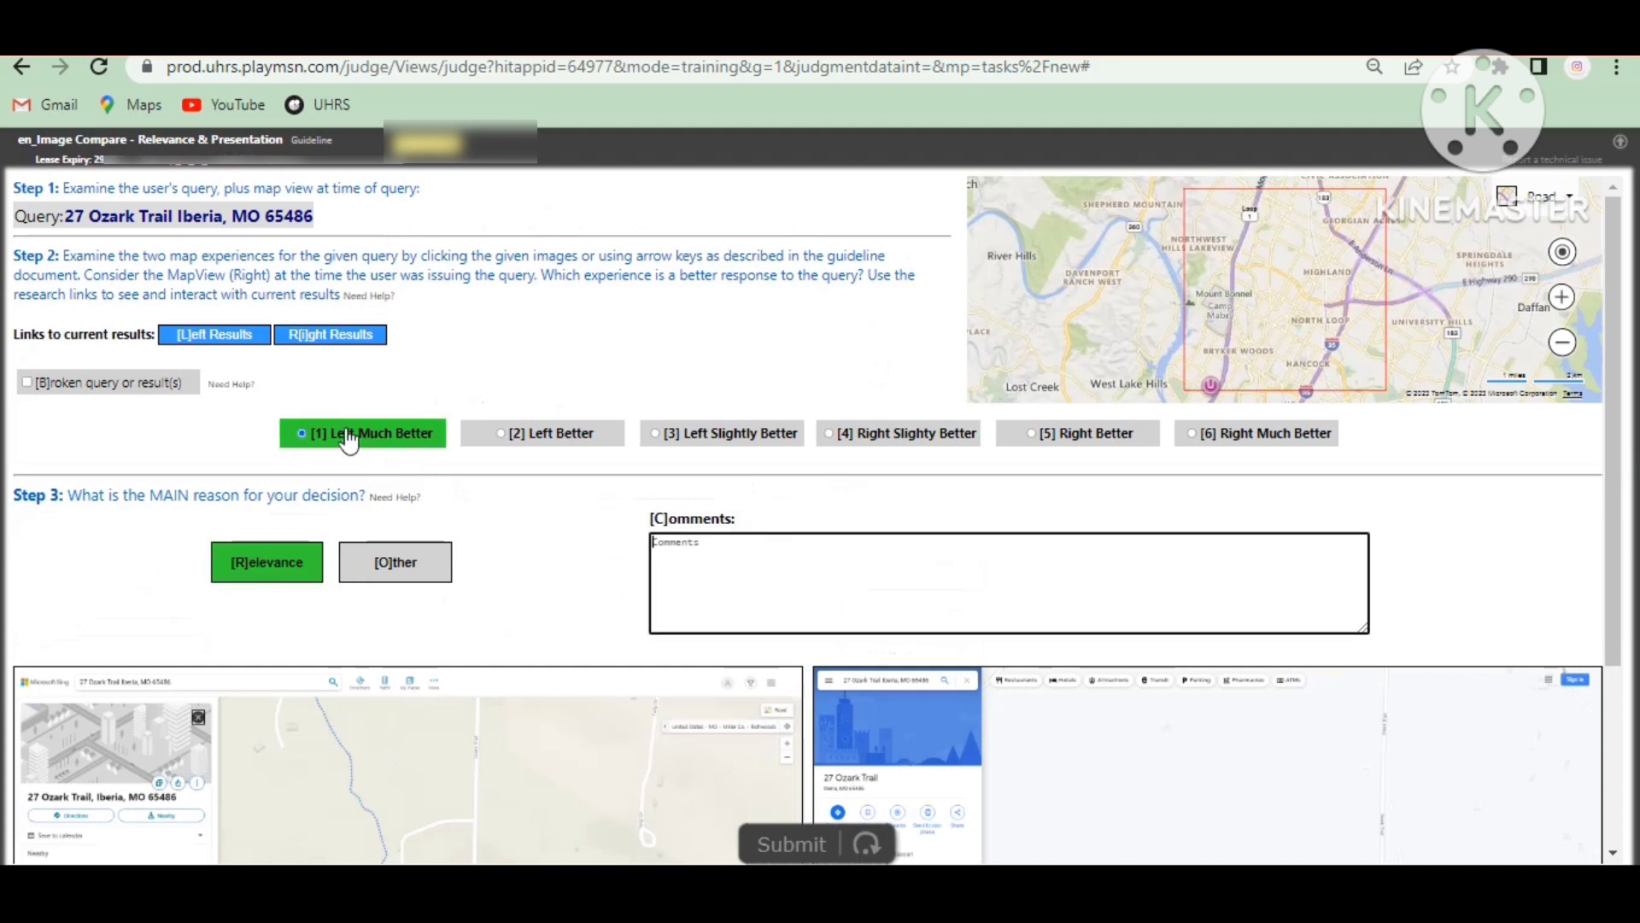
{"action": "left_click_drag", "start_coordinate": [341, 433], "coordinate": [531, 587]}
{"action": "left_click", "coordinate": [767, 593]}
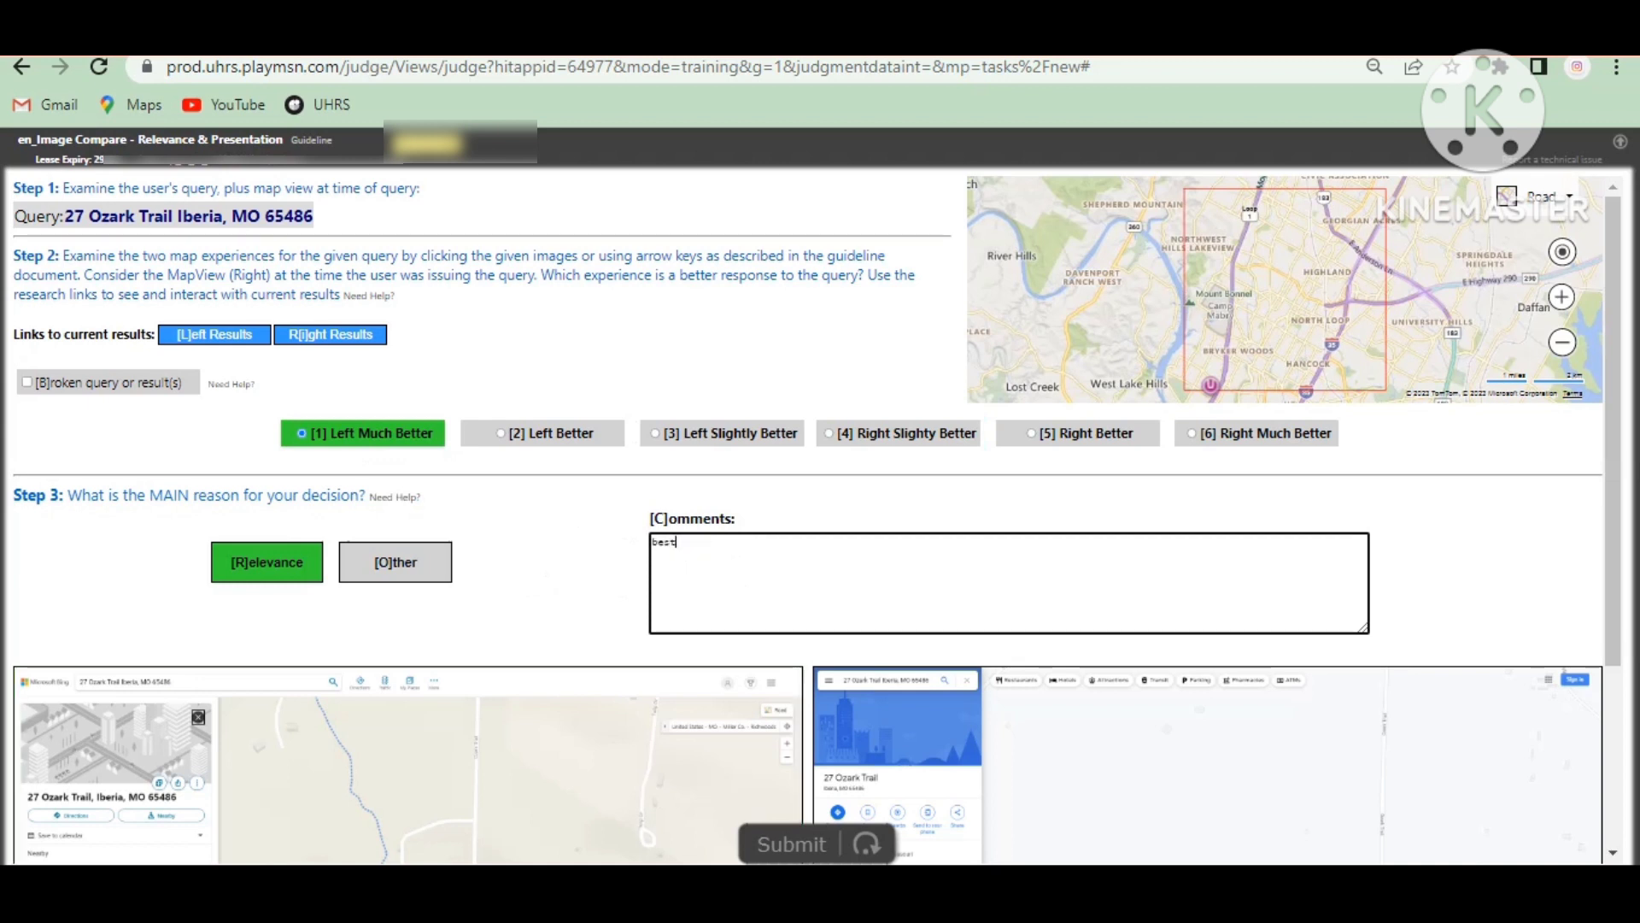
{"action": "left_click", "coordinate": [803, 850]}
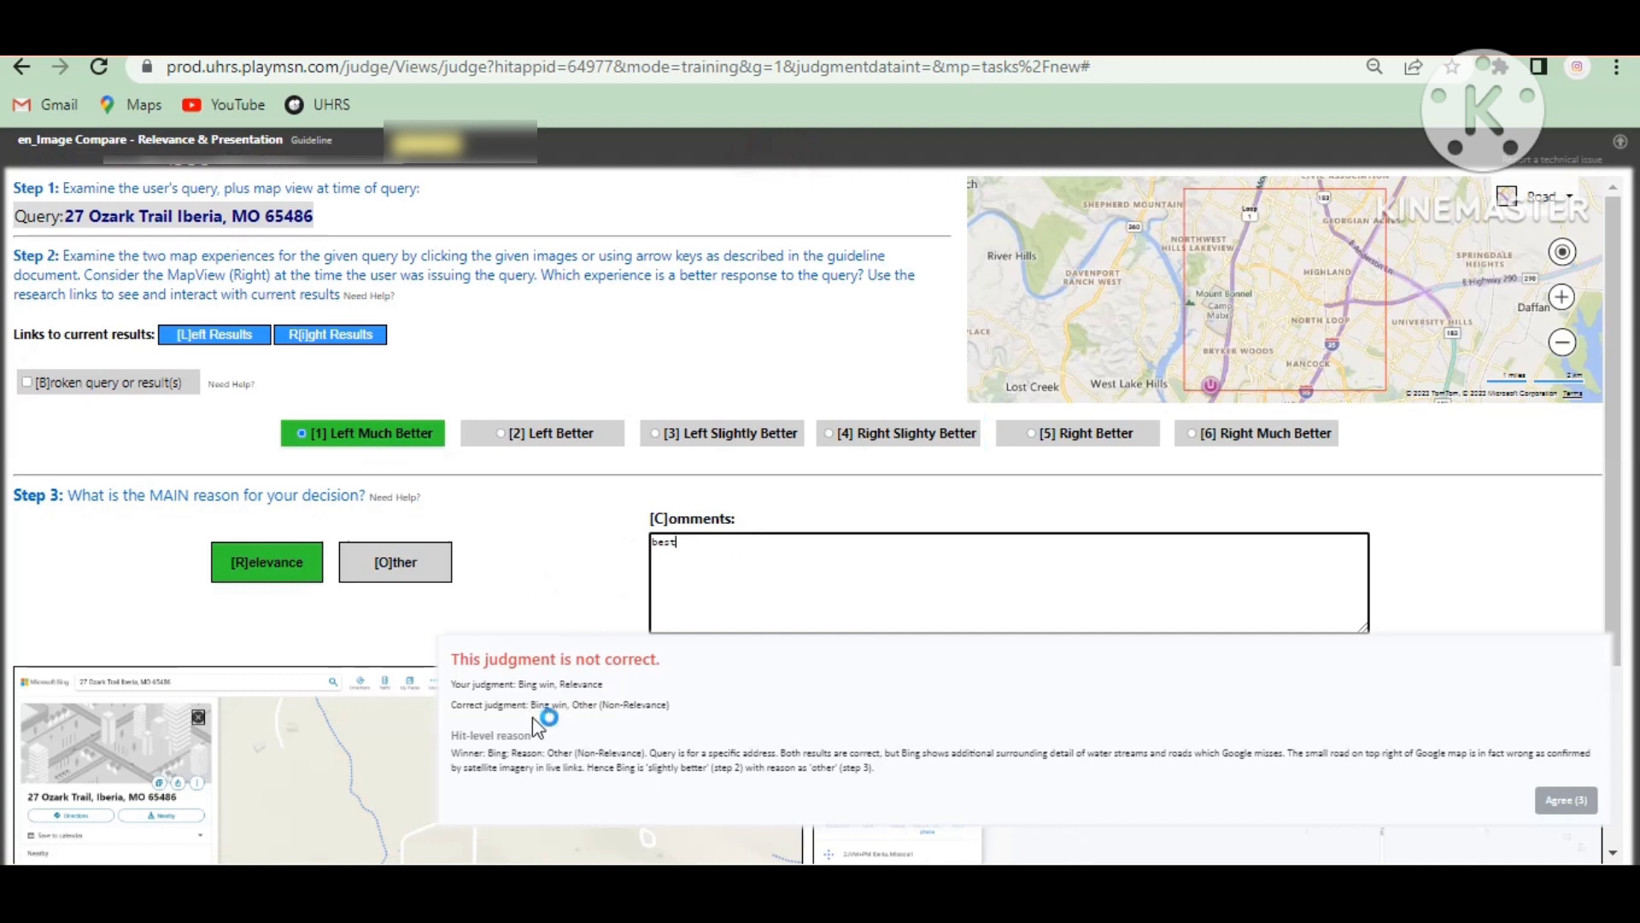
{"action": "left_click", "coordinate": [1575, 798]}
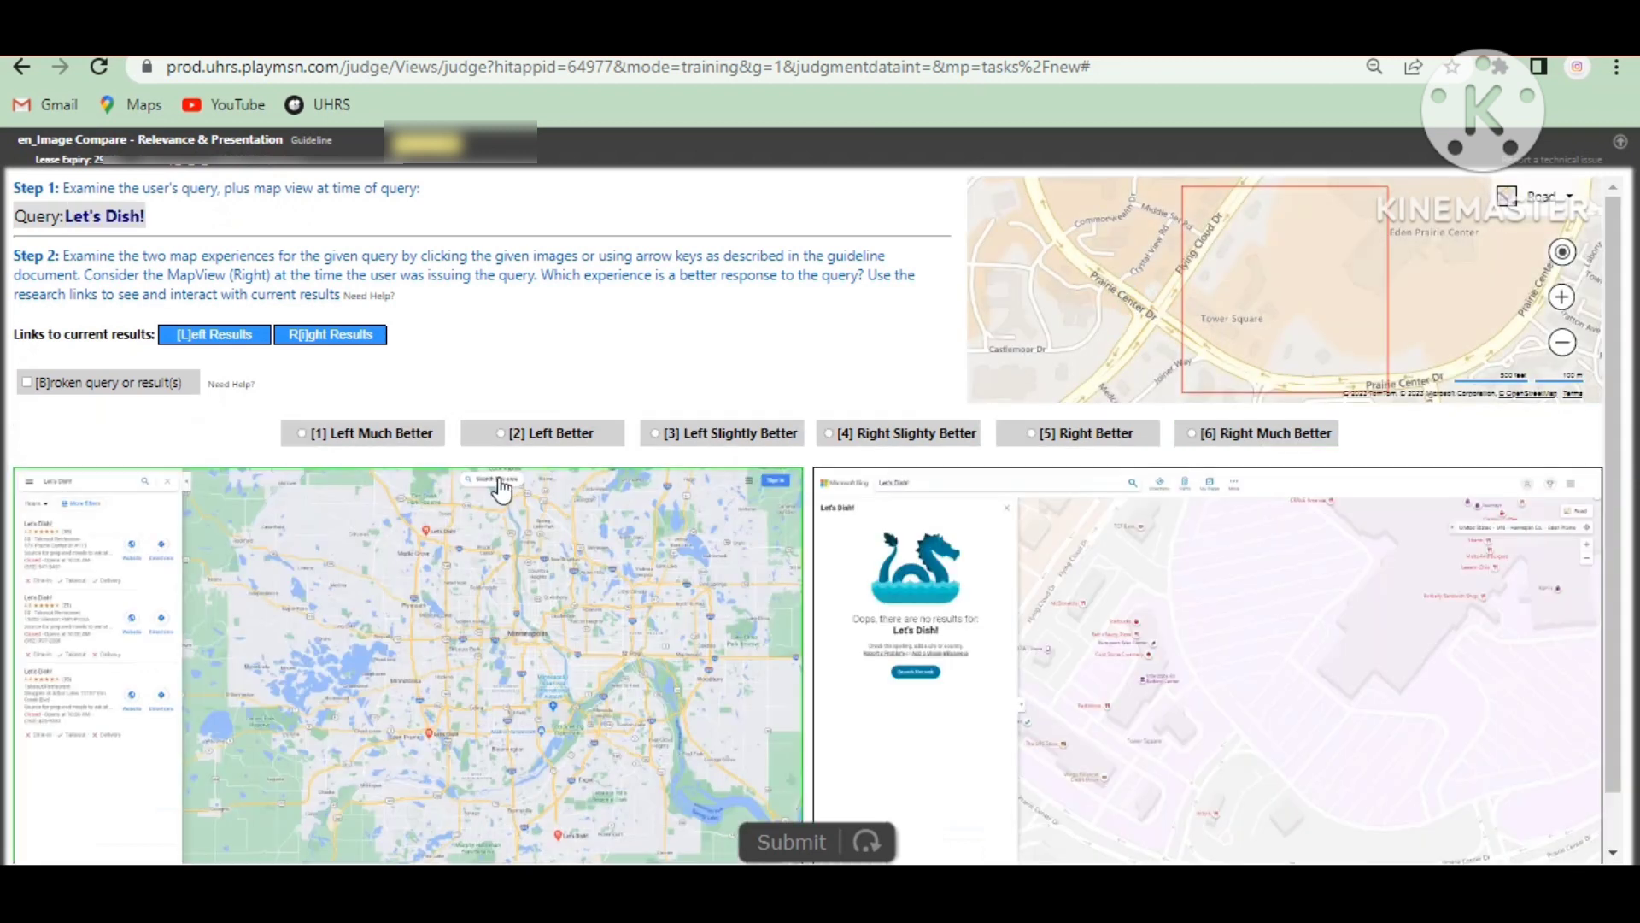
- Rate Let's Dish! Left Much Better for relevance with the comment 'better'
{"action": "left_click", "coordinate": [309, 433]}
{"action": "left_click", "coordinate": [262, 564]}
{"action": "left_click", "coordinate": [685, 549]}
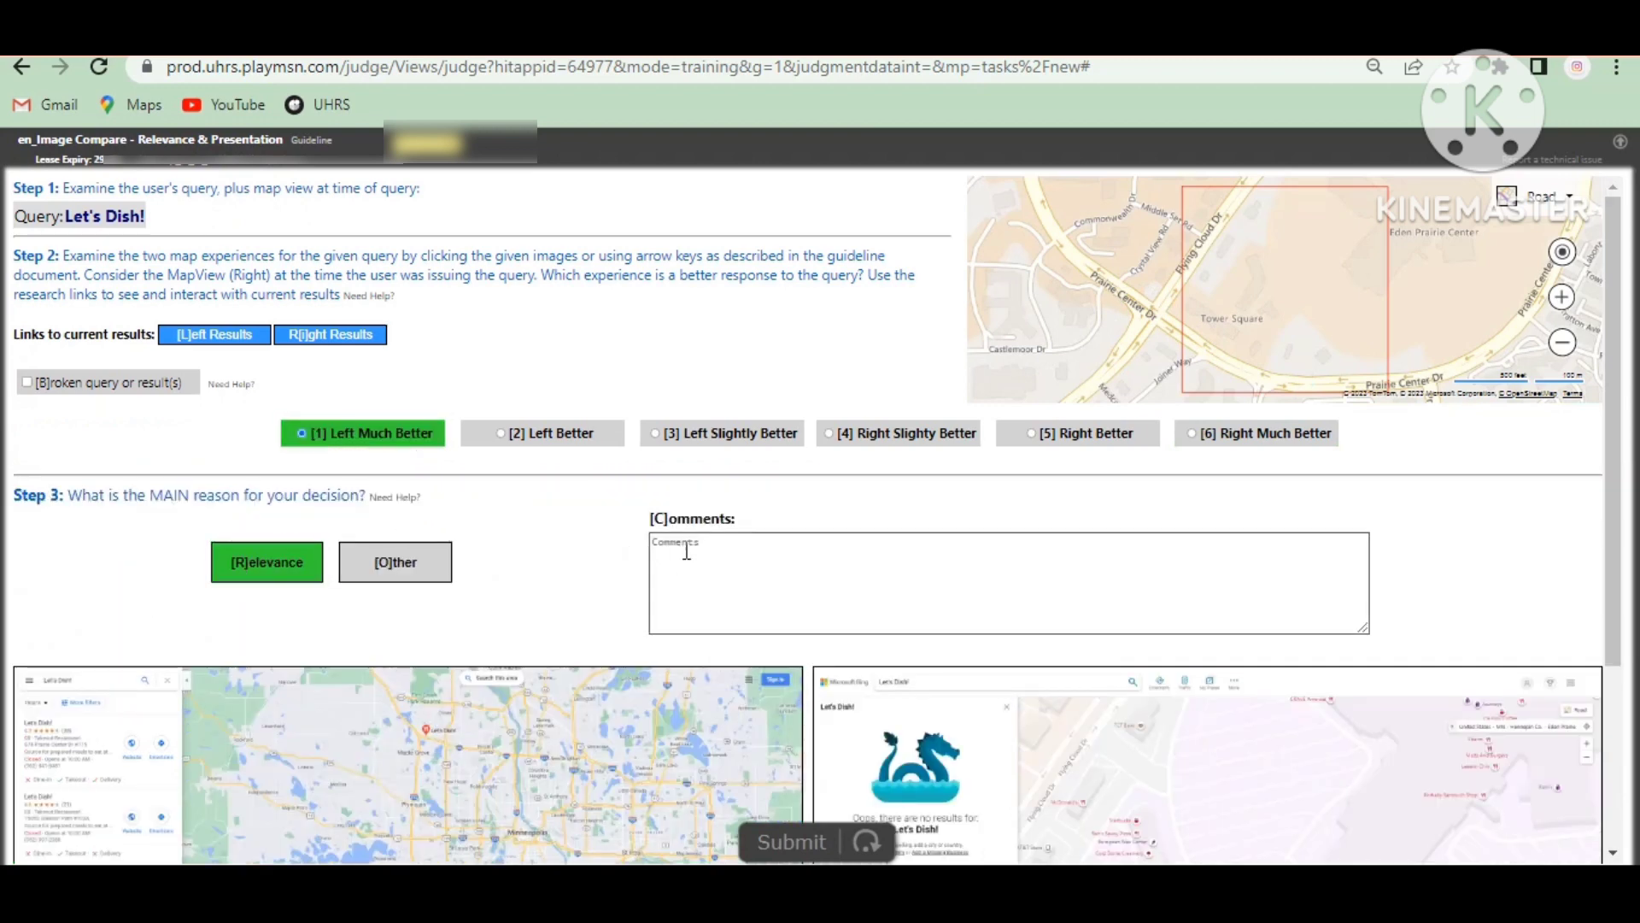
{"action": "type", "text": "better"}
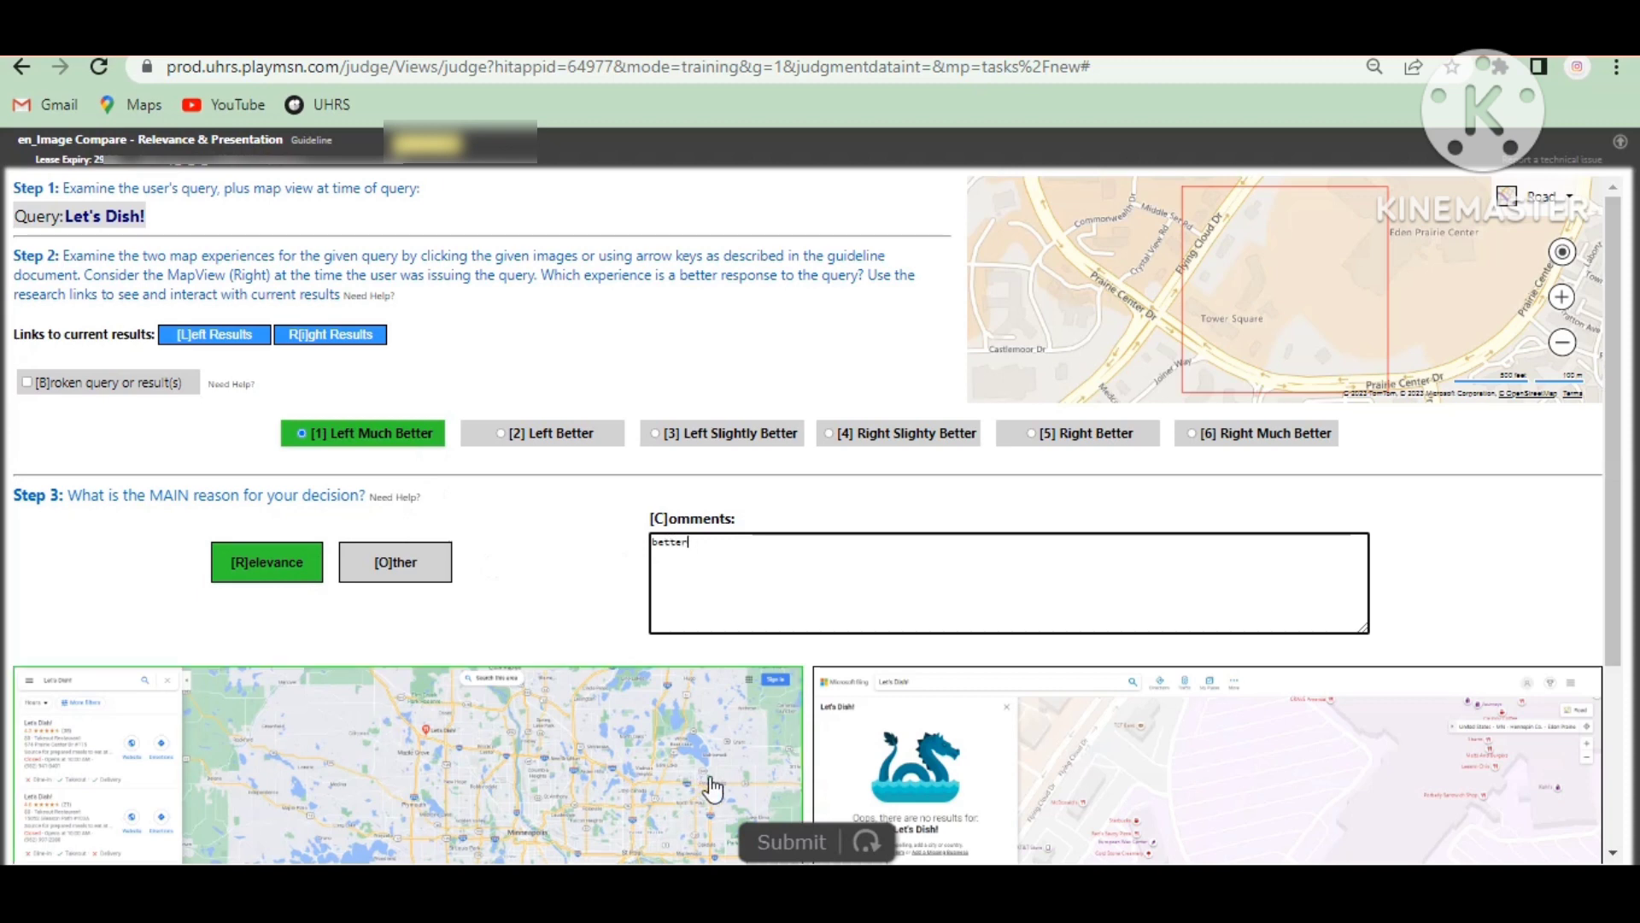
- Submit the Let's Dish! judgment and dismiss the 'You're correct!' feedback
{"action": "scroll", "coordinate": [798, 828], "scroll_direction": "down", "scroll_amount": 3}
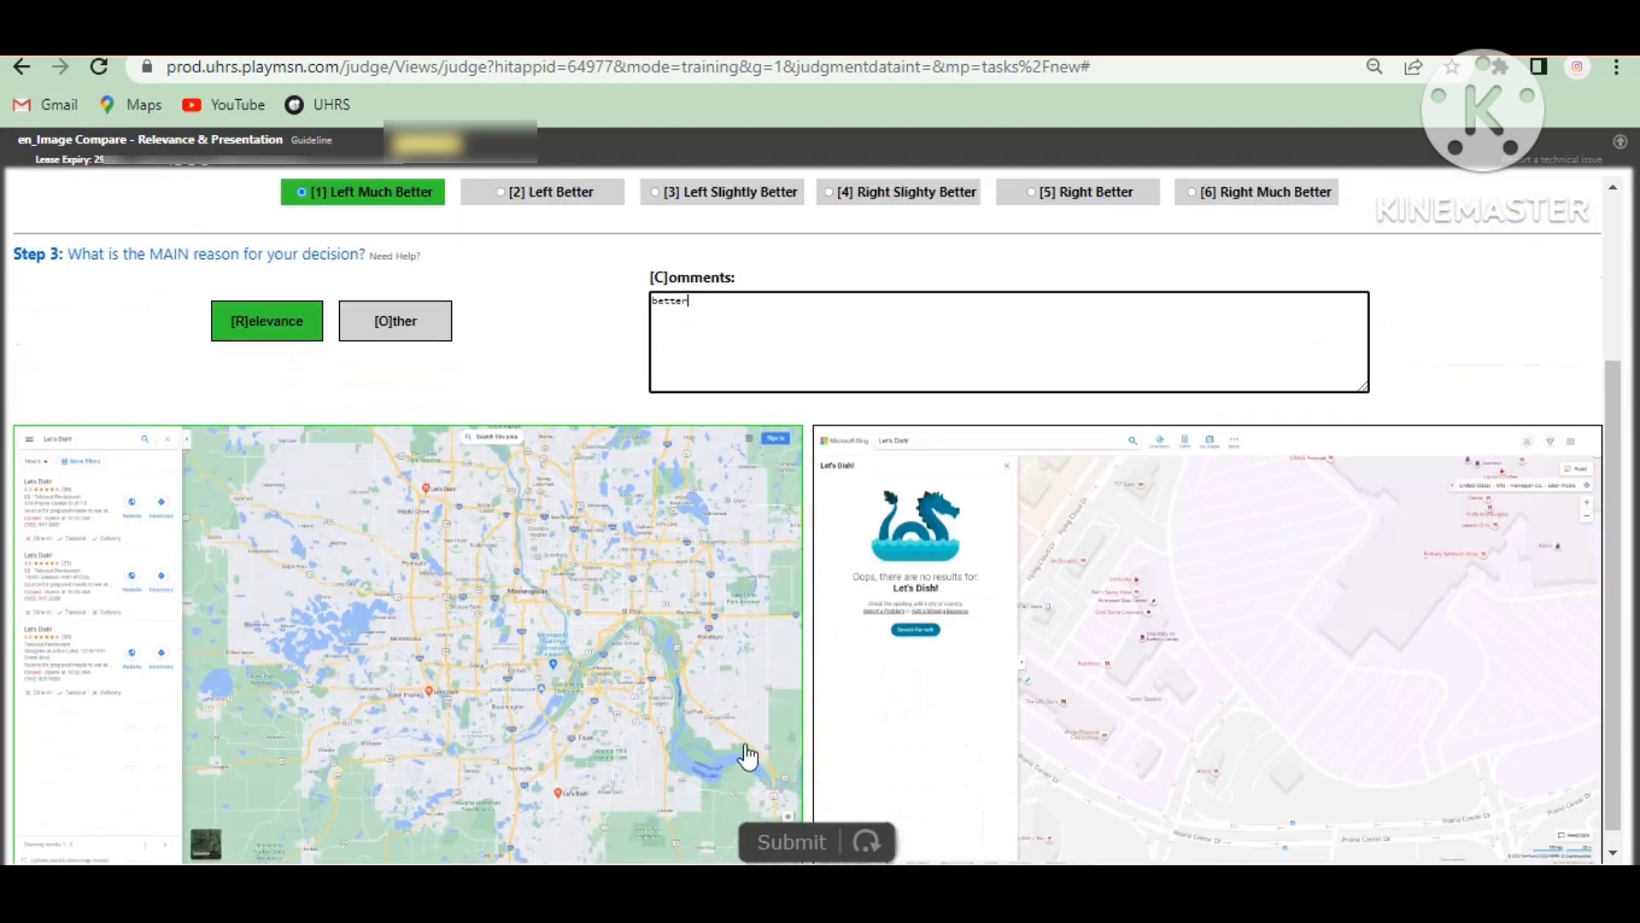
{"action": "left_click", "coordinate": [785, 844]}
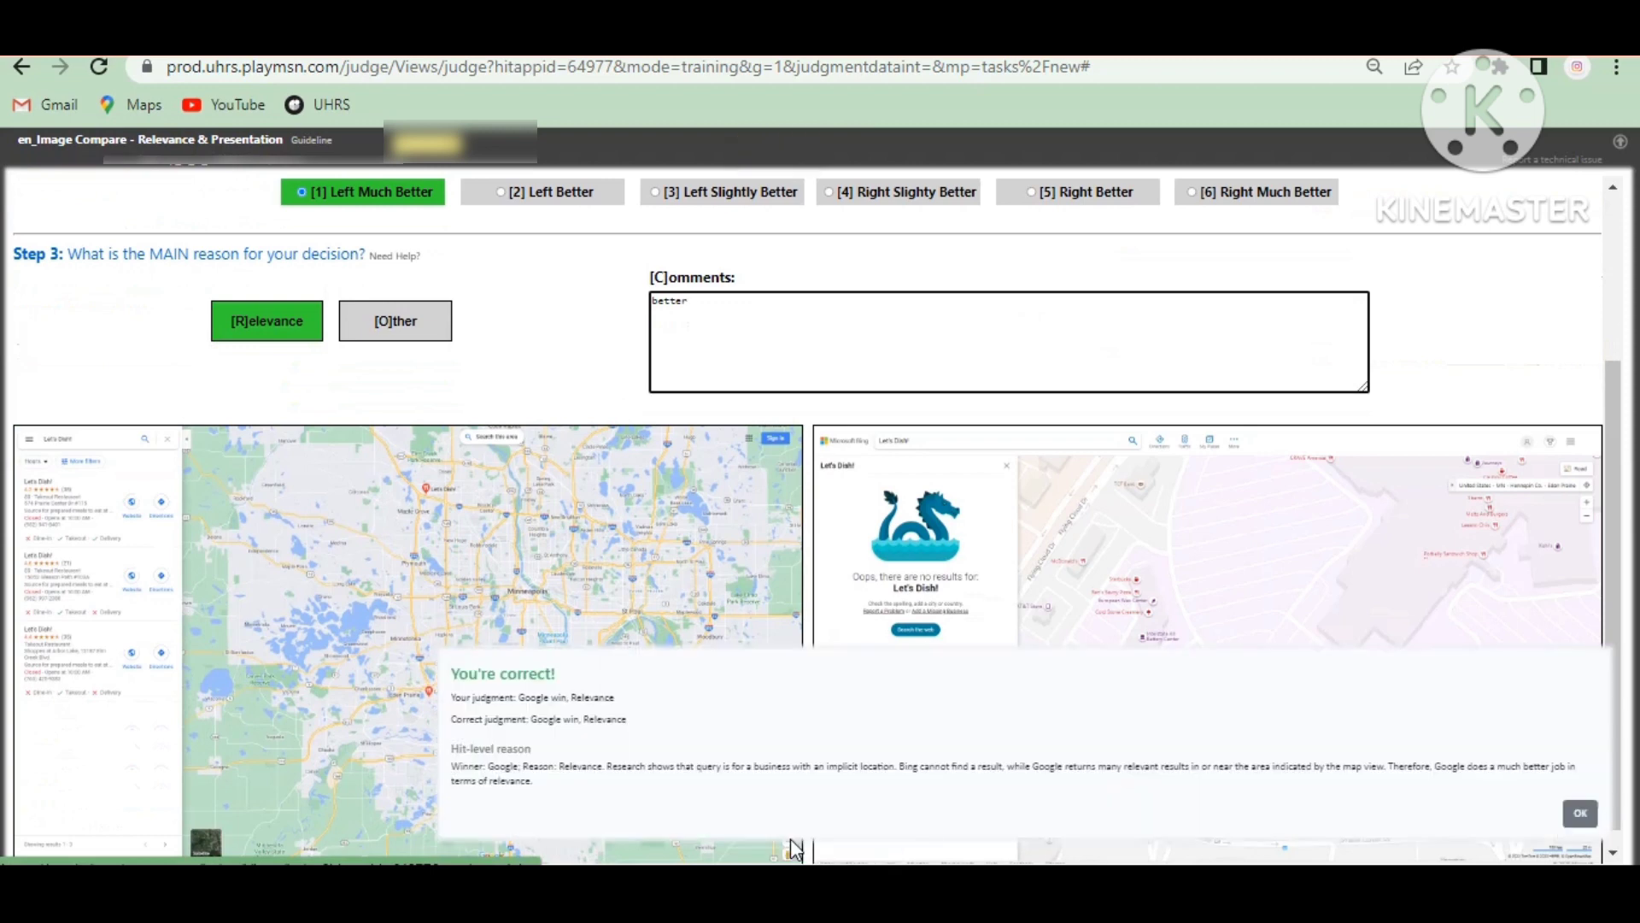
{"action": "left_click", "coordinate": [1578, 810]}
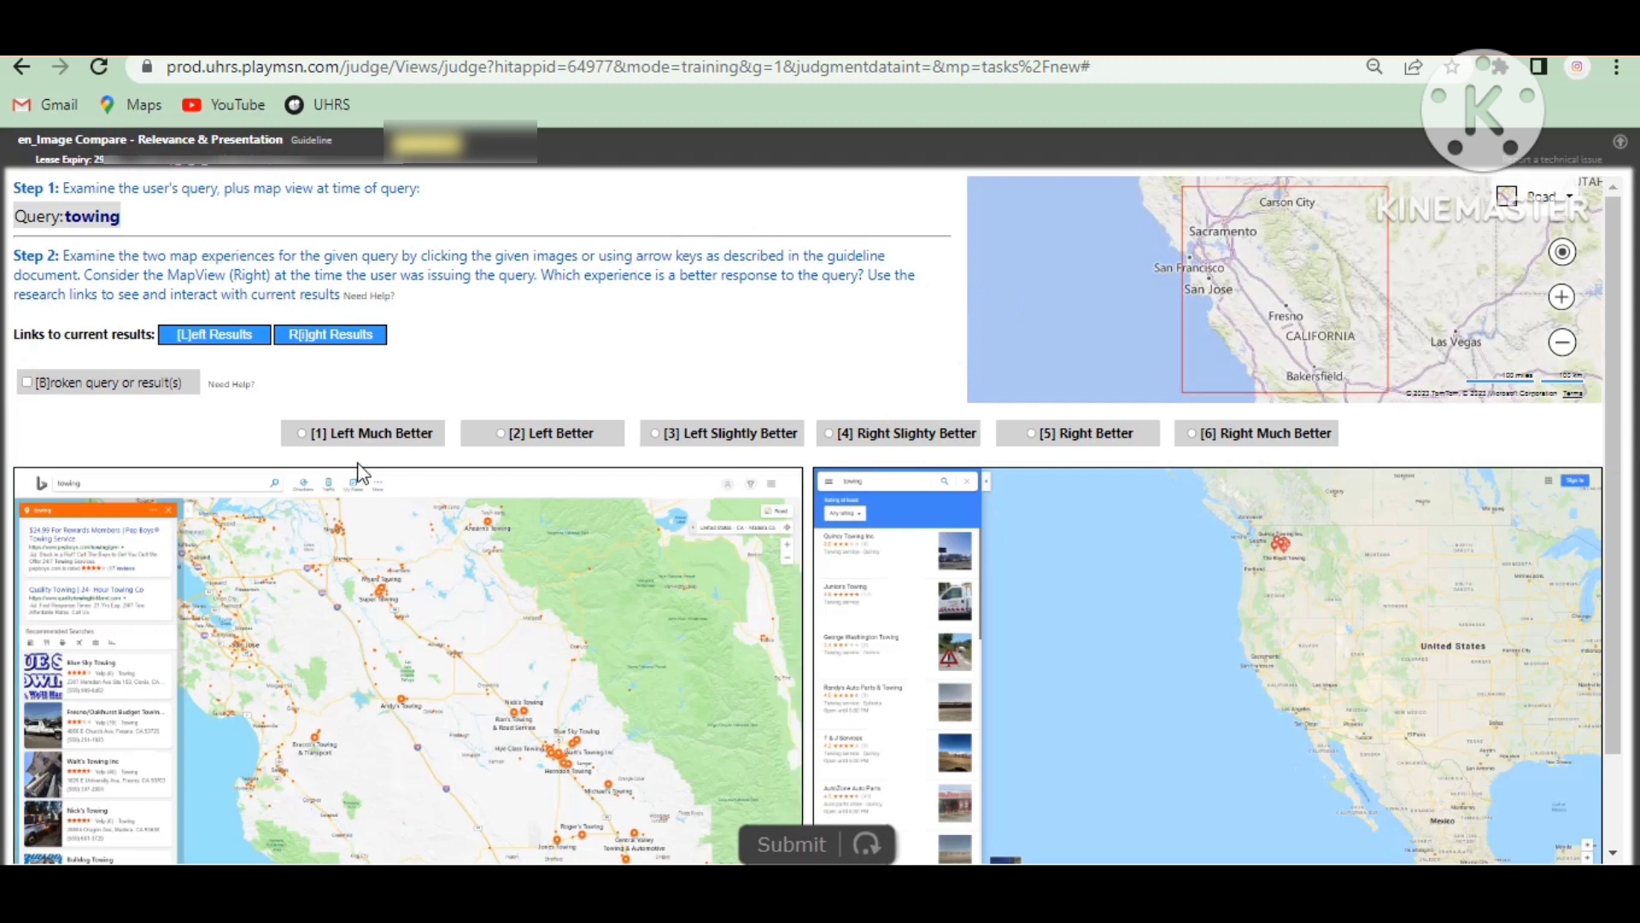
- Rate the towing query Left Much Better for relevance with the comment 'best'
{"action": "left_click", "coordinate": [377, 441]}
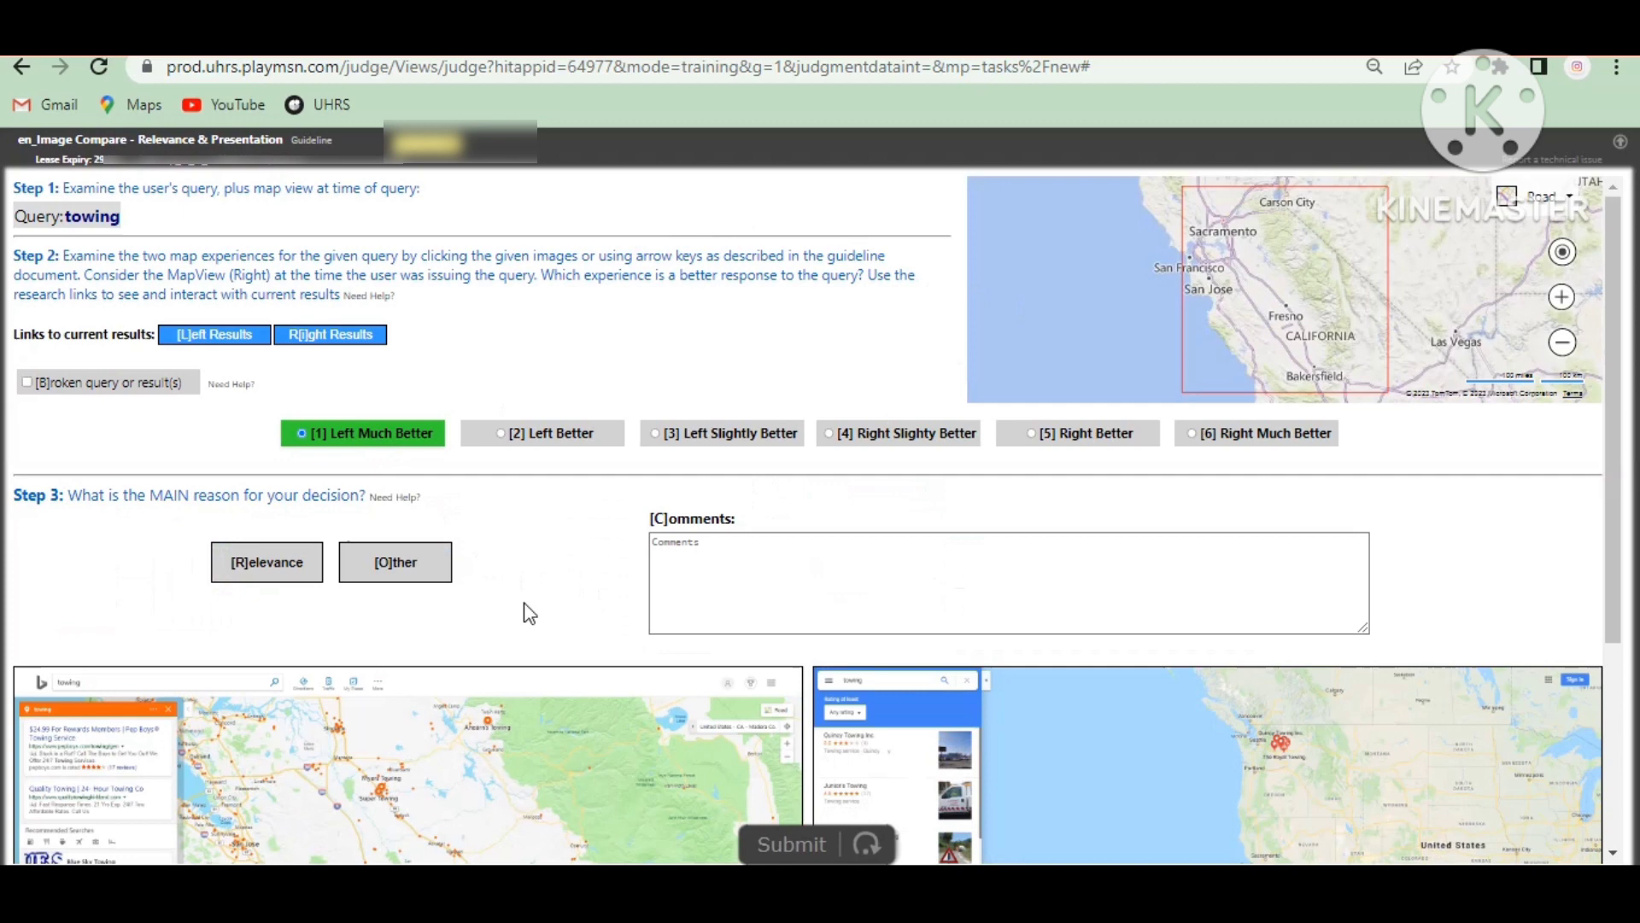
{"action": "left_click", "coordinate": [258, 571]}
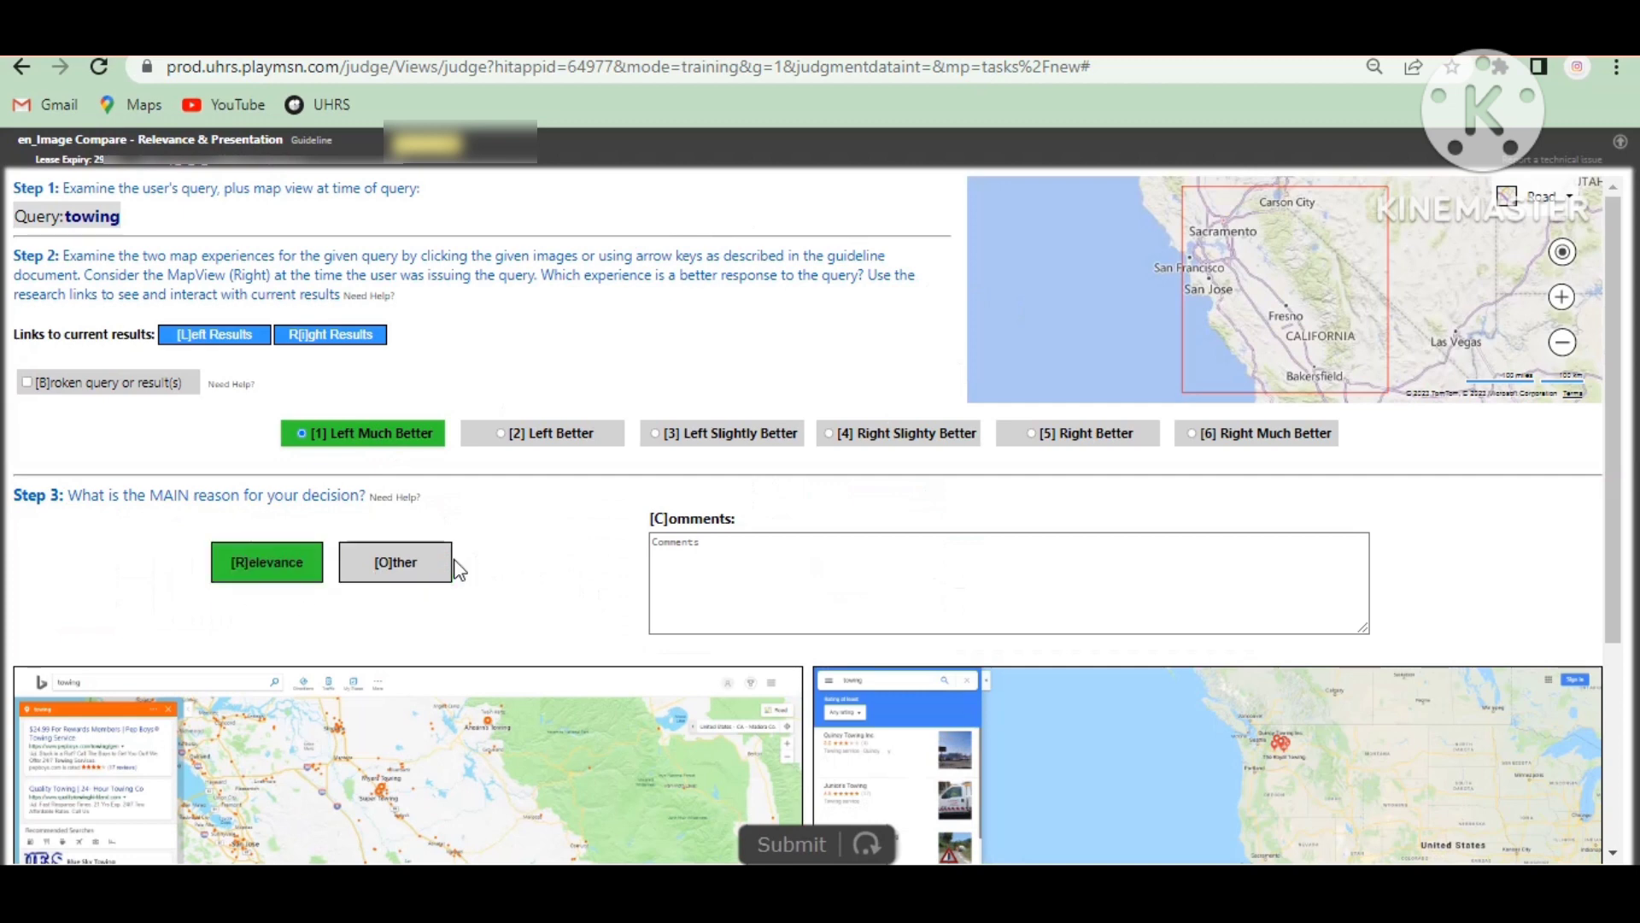
{"action": "left_click", "coordinate": [751, 557]}
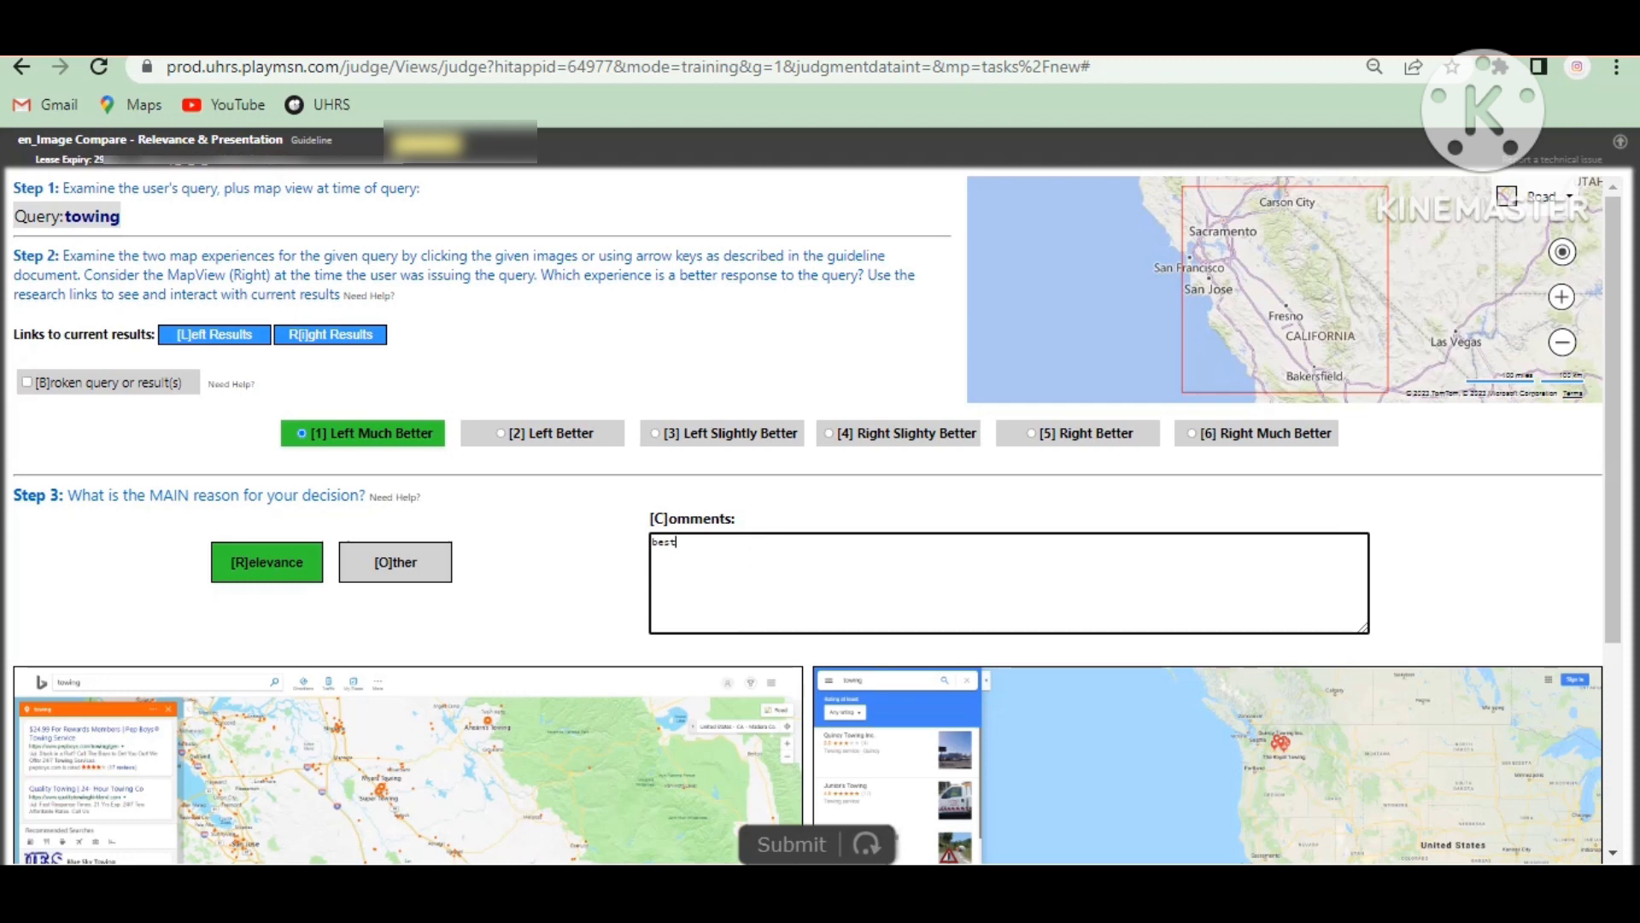
- Submit the towing judgment and acknowledge the correct-answer feedback
{"action": "left_click", "coordinate": [791, 844]}
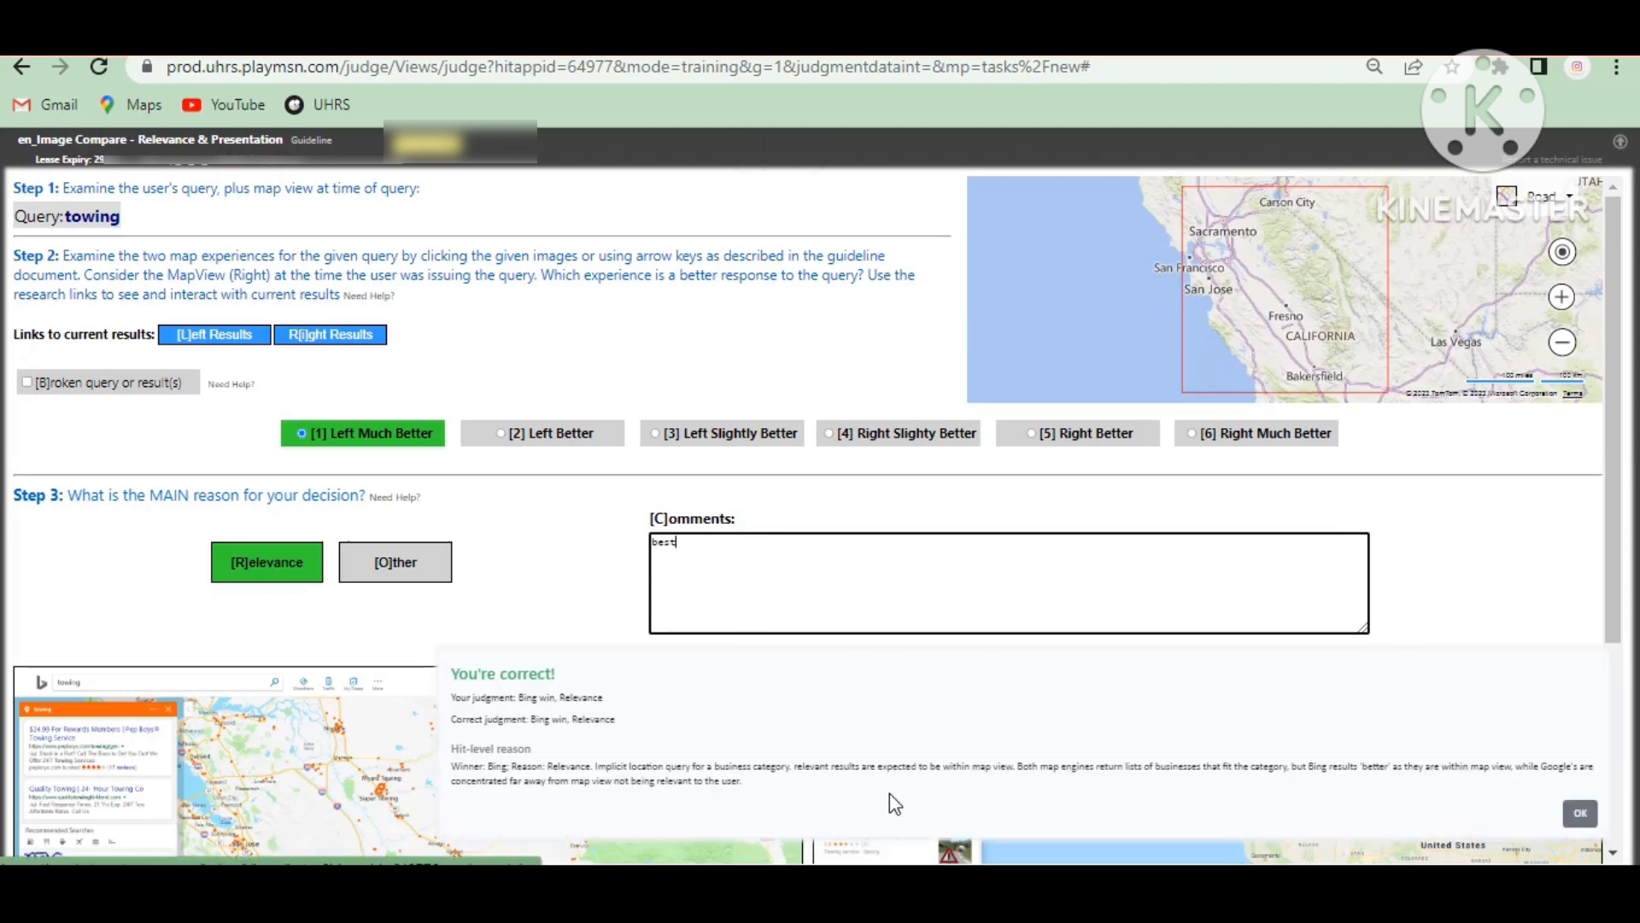
{"action": "scroll", "coordinate": [539, 615], "scroll_direction": "down", "scroll_amount": 3}
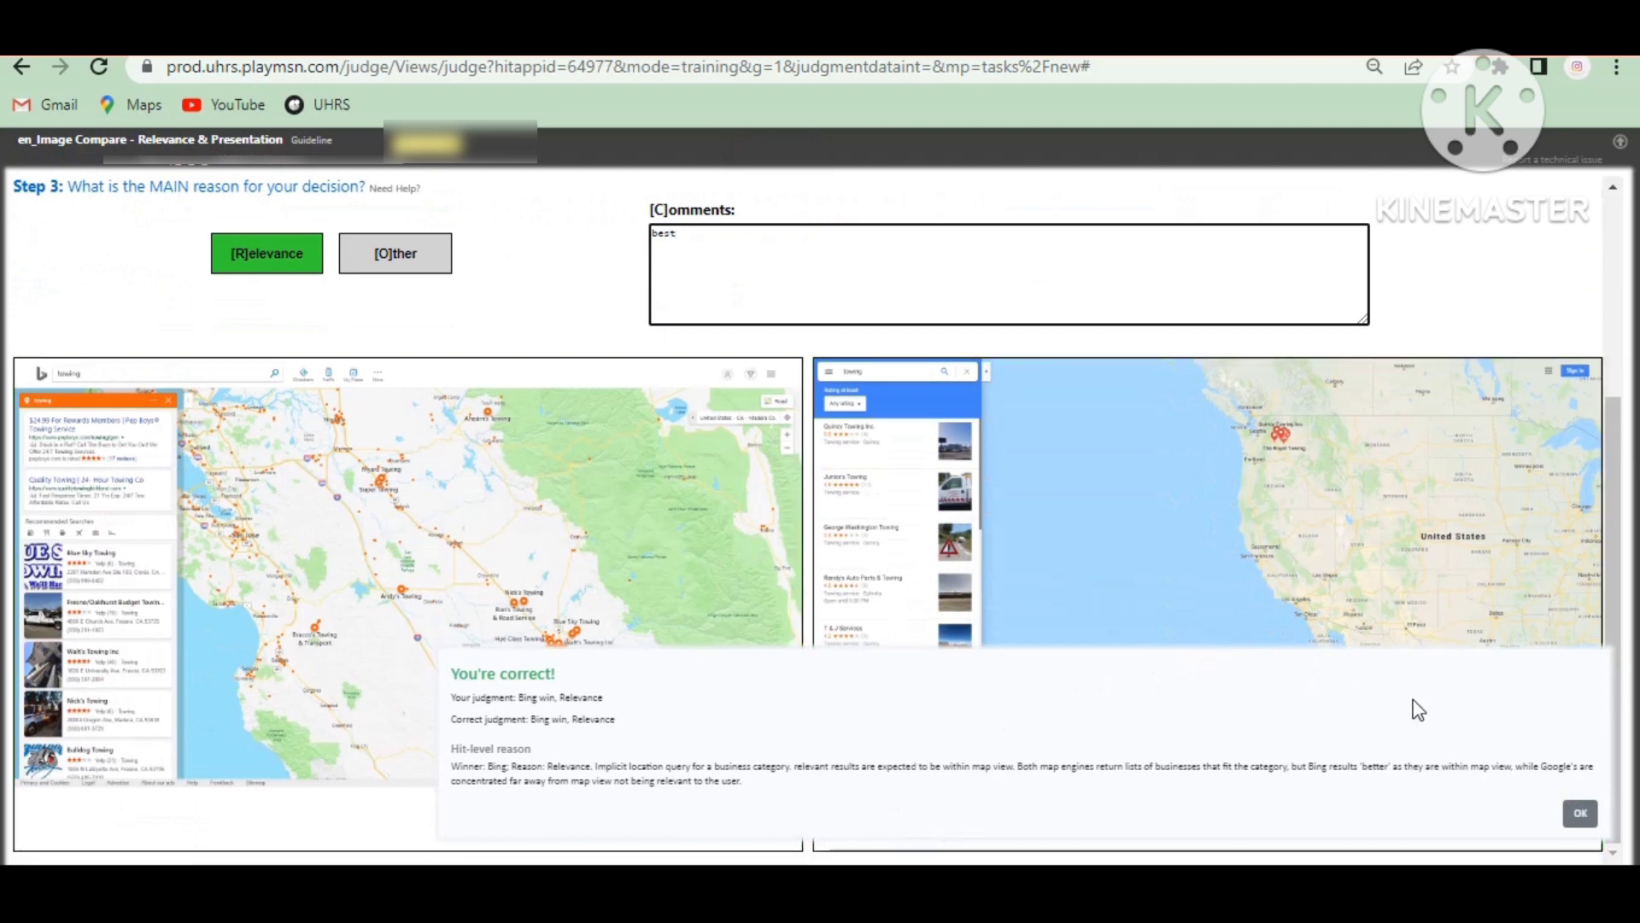
{"action": "left_click", "coordinate": [1583, 822]}
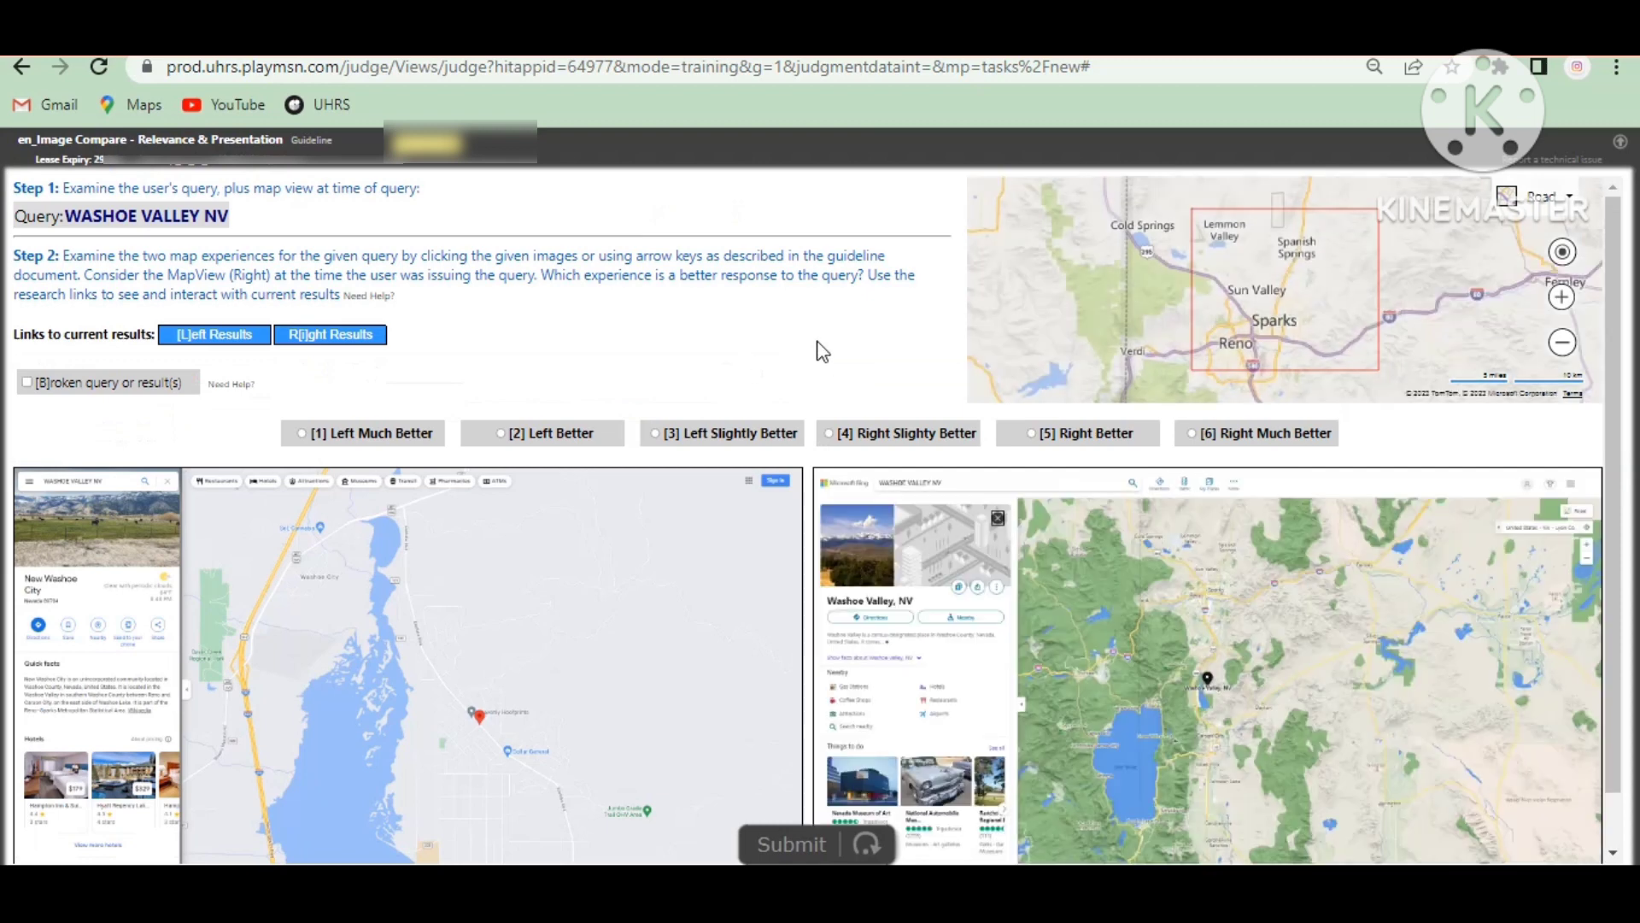
- Rate WASHOE VALLEY NV Right Much Better with reason Other and comment 'best'
{"action": "scroll", "coordinate": [786, 315], "scroll_direction": "down", "scroll_amount": 1}
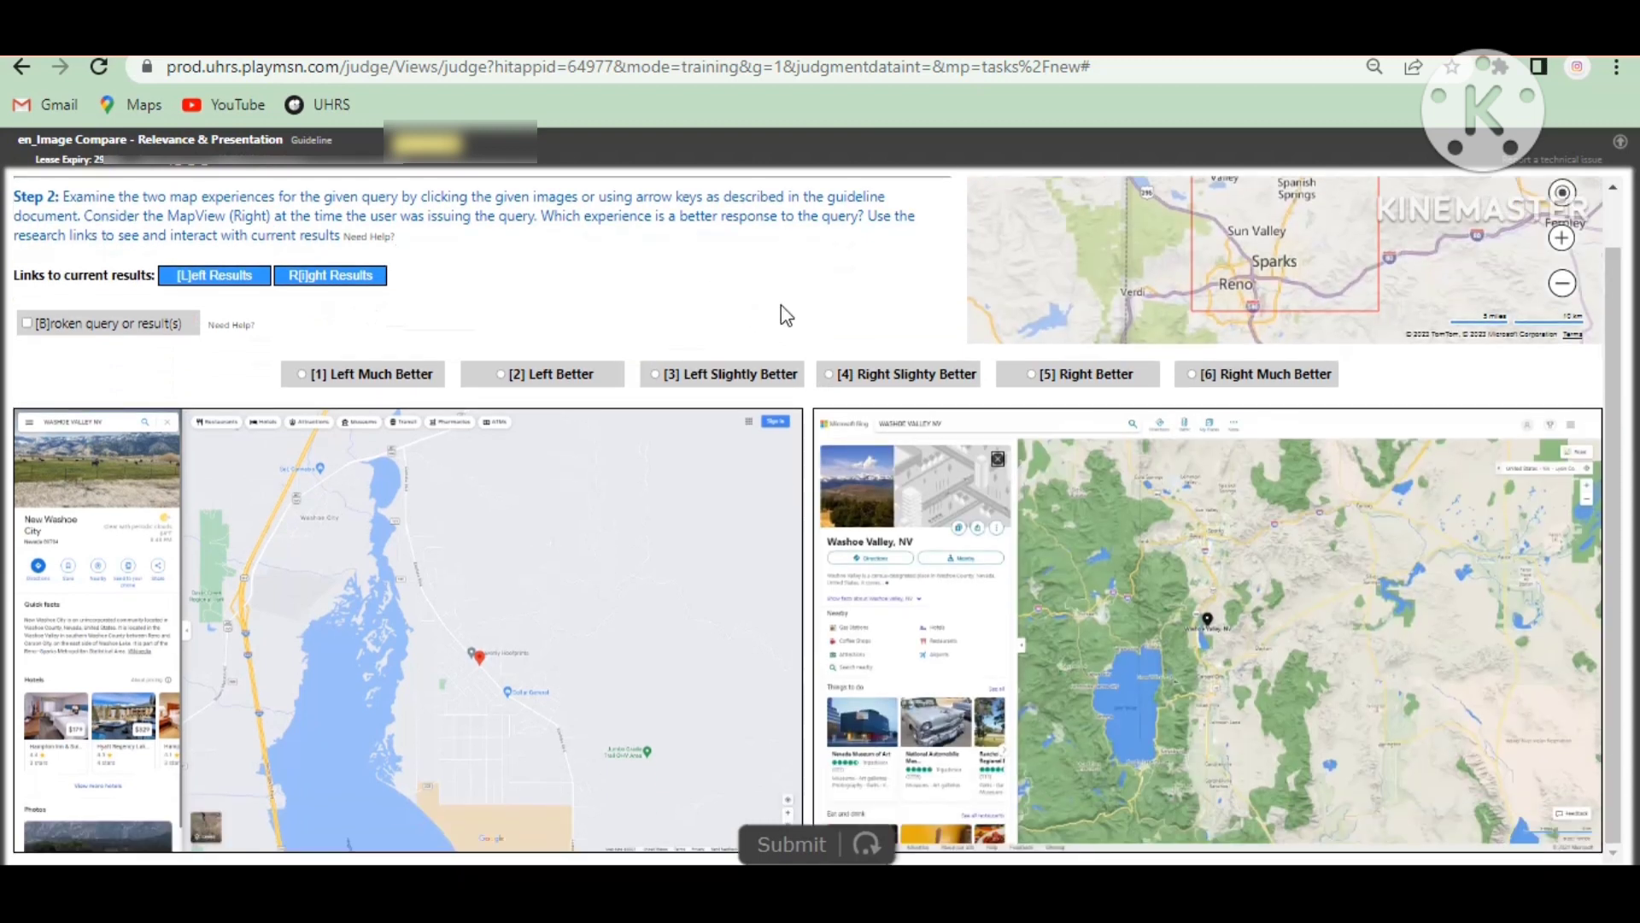
{"action": "scroll", "coordinate": [785, 315], "scroll_direction": "up", "scroll_amount": 1}
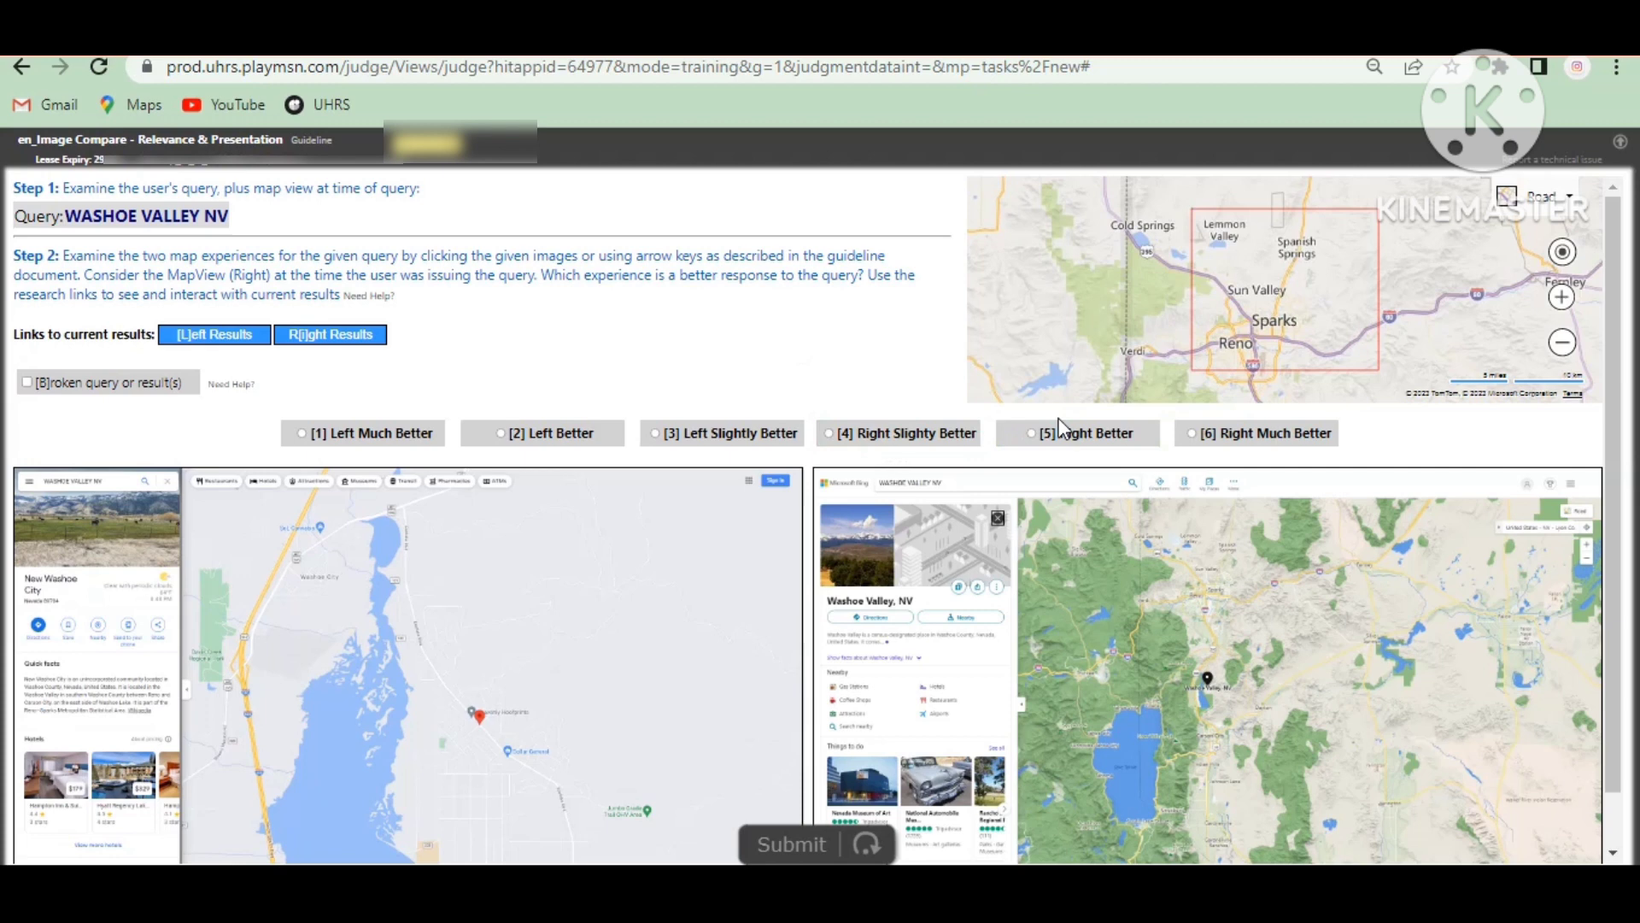
{"action": "left_click", "coordinate": [1234, 427]}
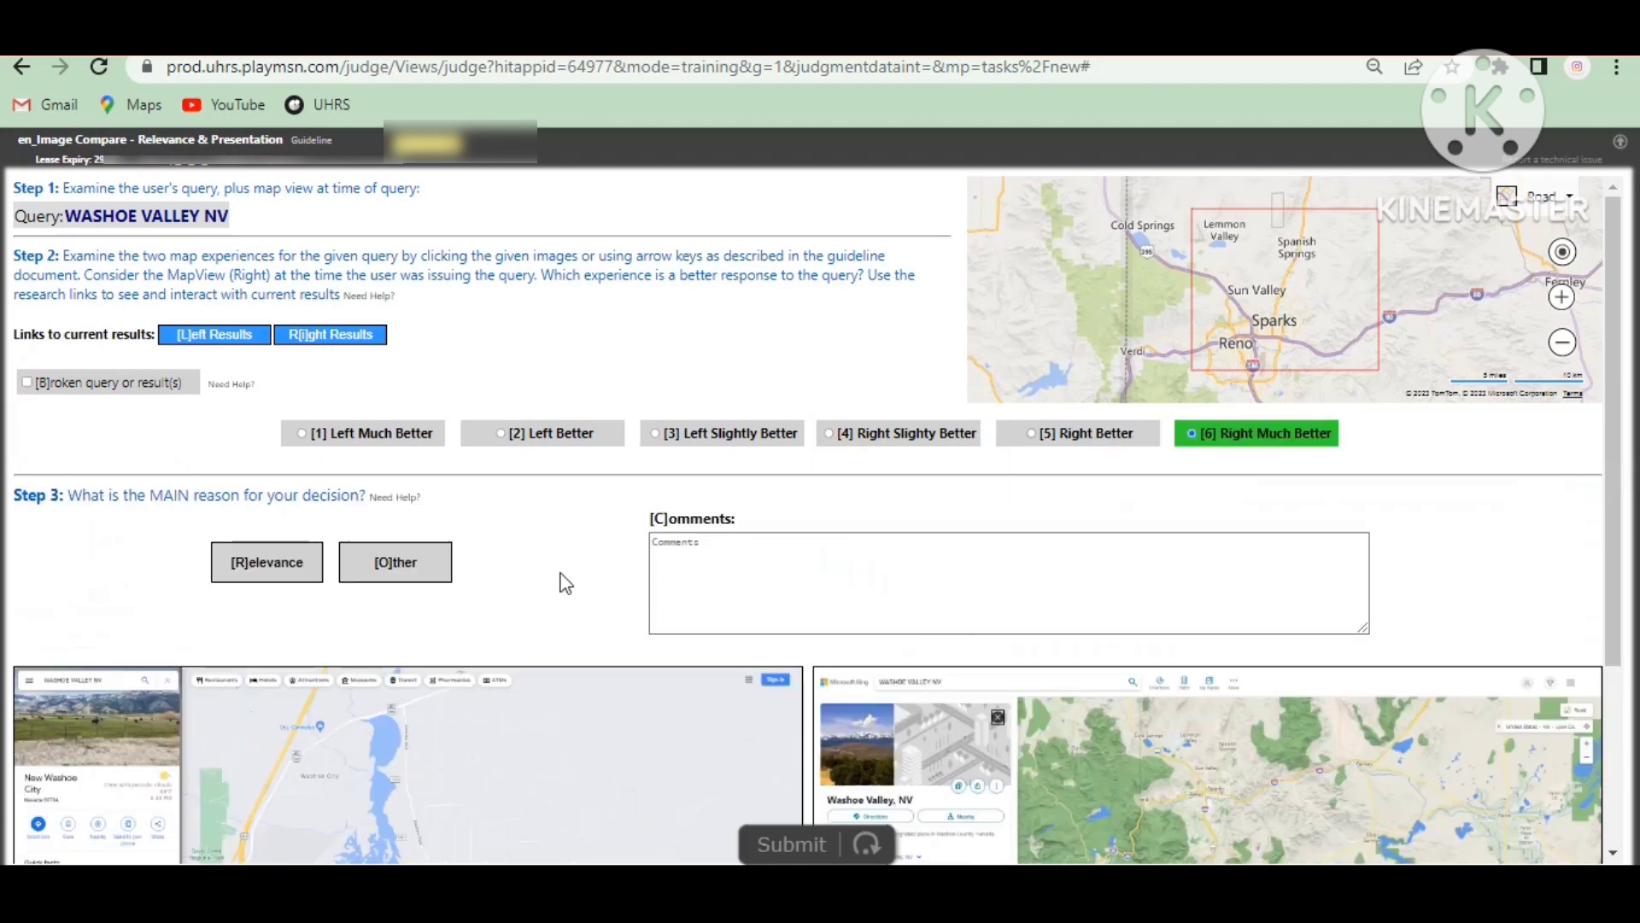
{"action": "left_click", "coordinate": [394, 560]}
{"action": "left_click", "coordinate": [745, 553]}
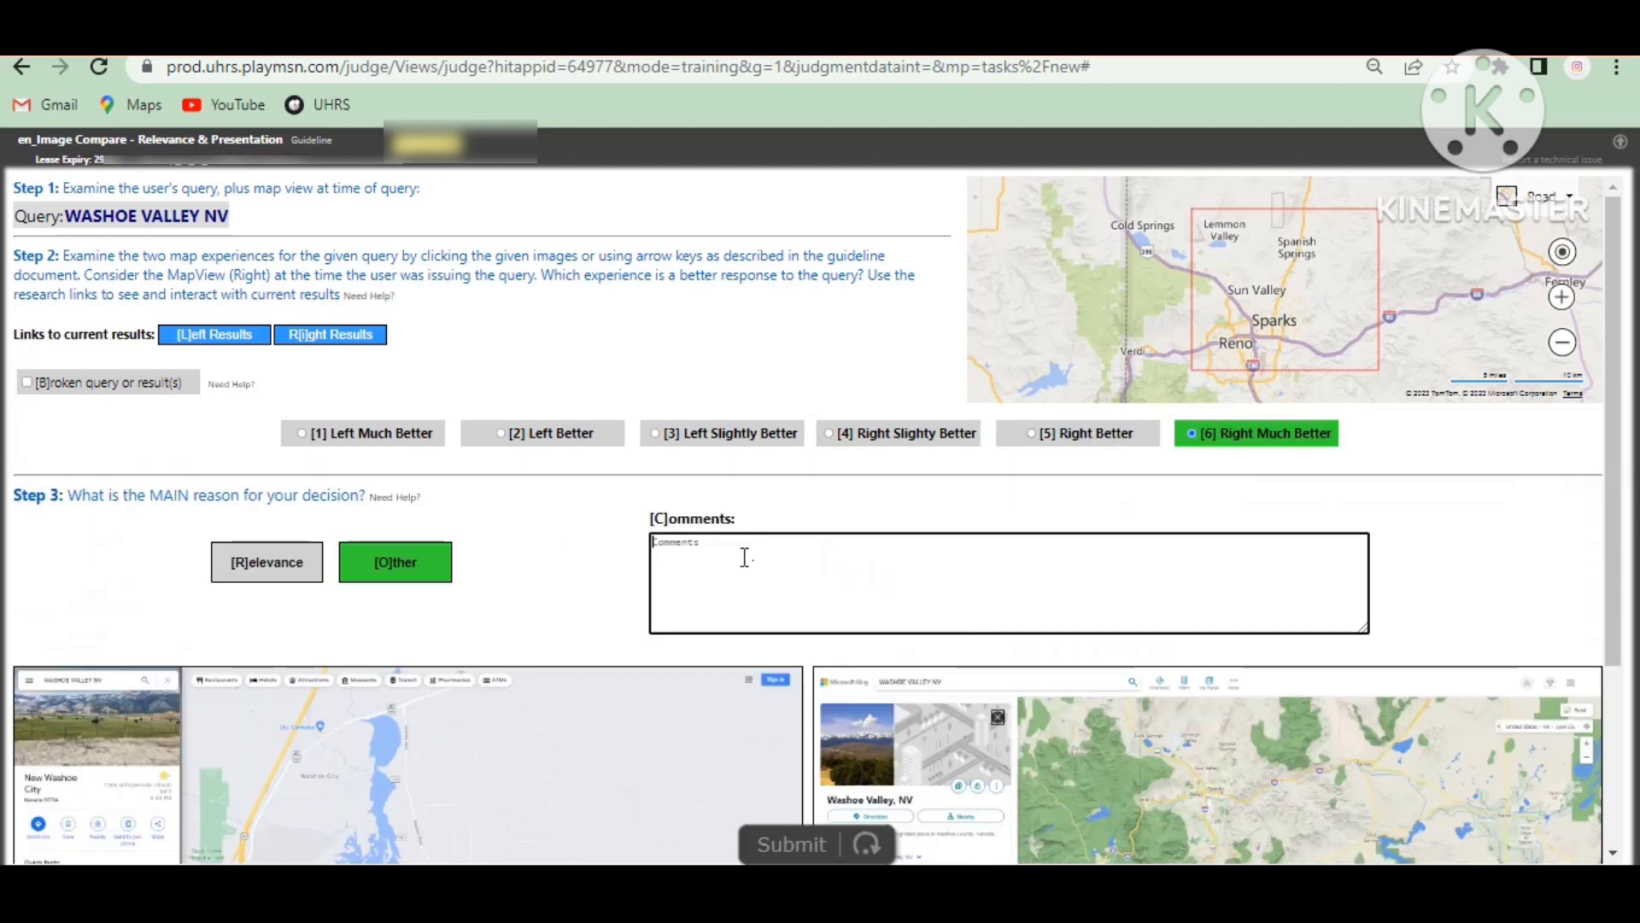
{"action": "type", "text": "best"}
- Submit the WASHOE VALLEY NV judgment and agree with the 'not correct' feedback
{"action": "scroll", "coordinate": [469, 787], "scroll_direction": "down", "scroll_amount": 3}
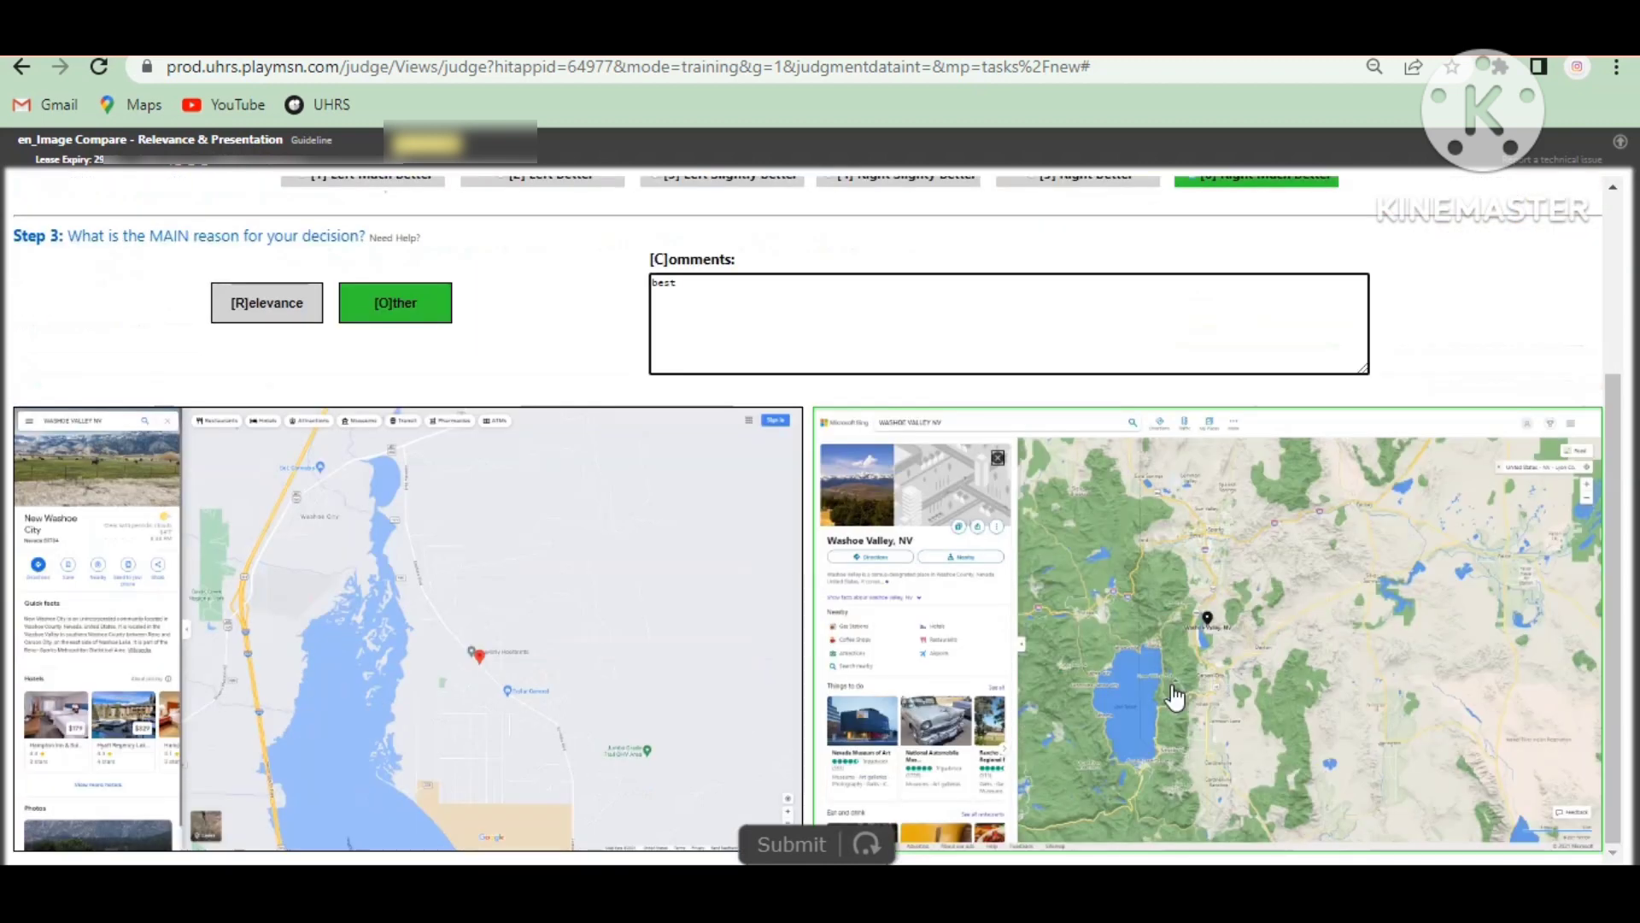
{"action": "left_click", "coordinate": [770, 844]}
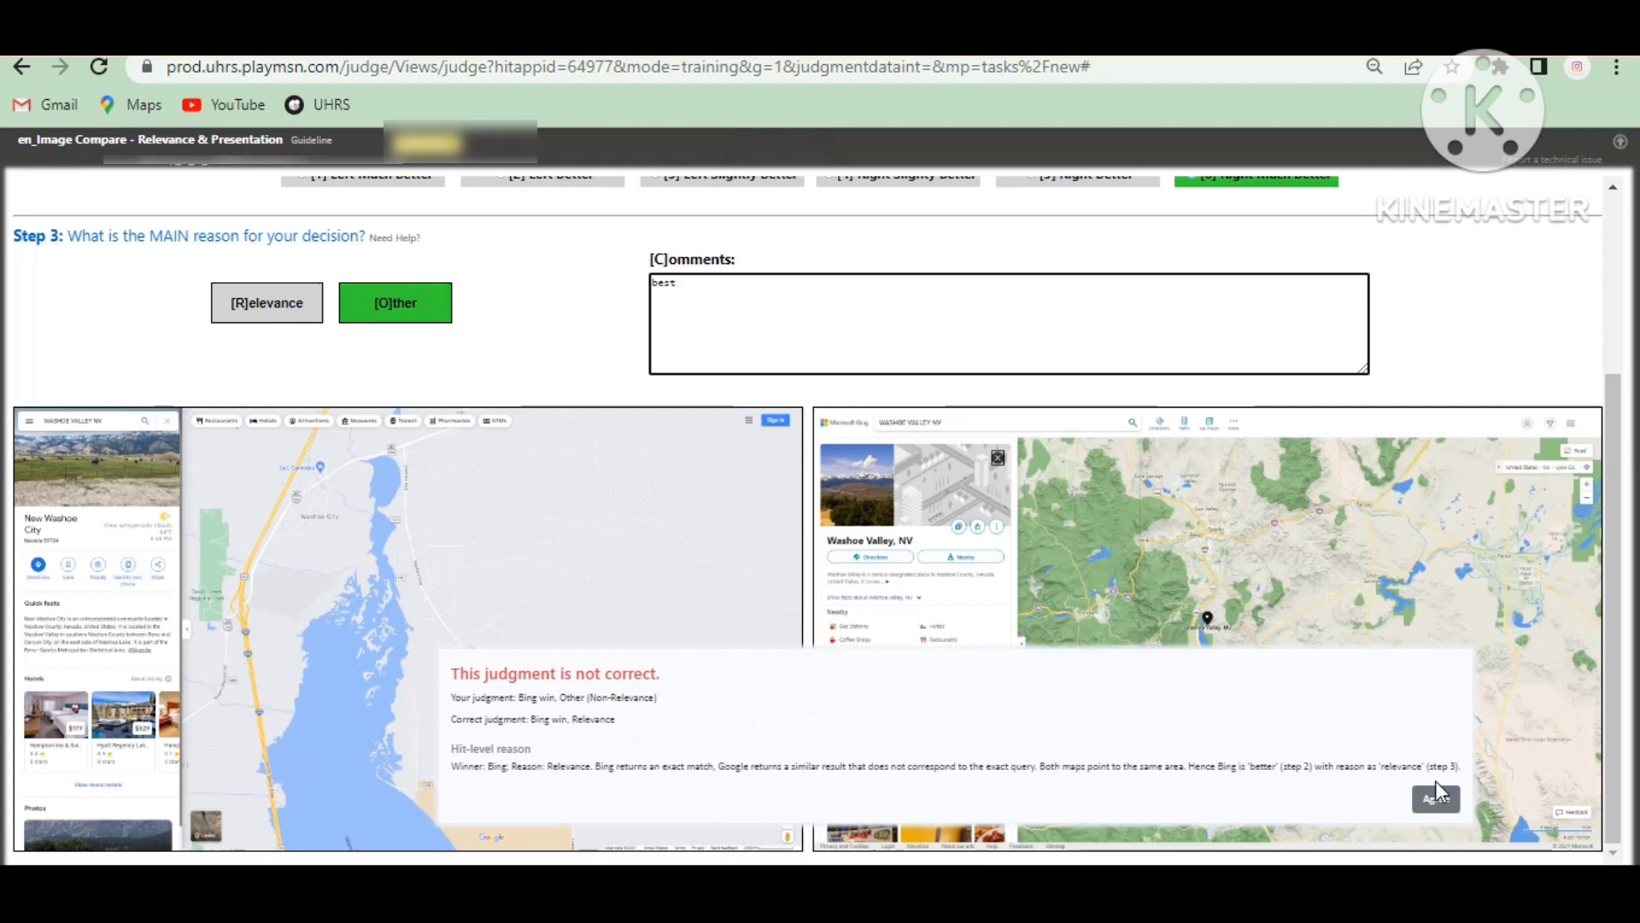
{"action": "left_click", "coordinate": [1436, 802]}
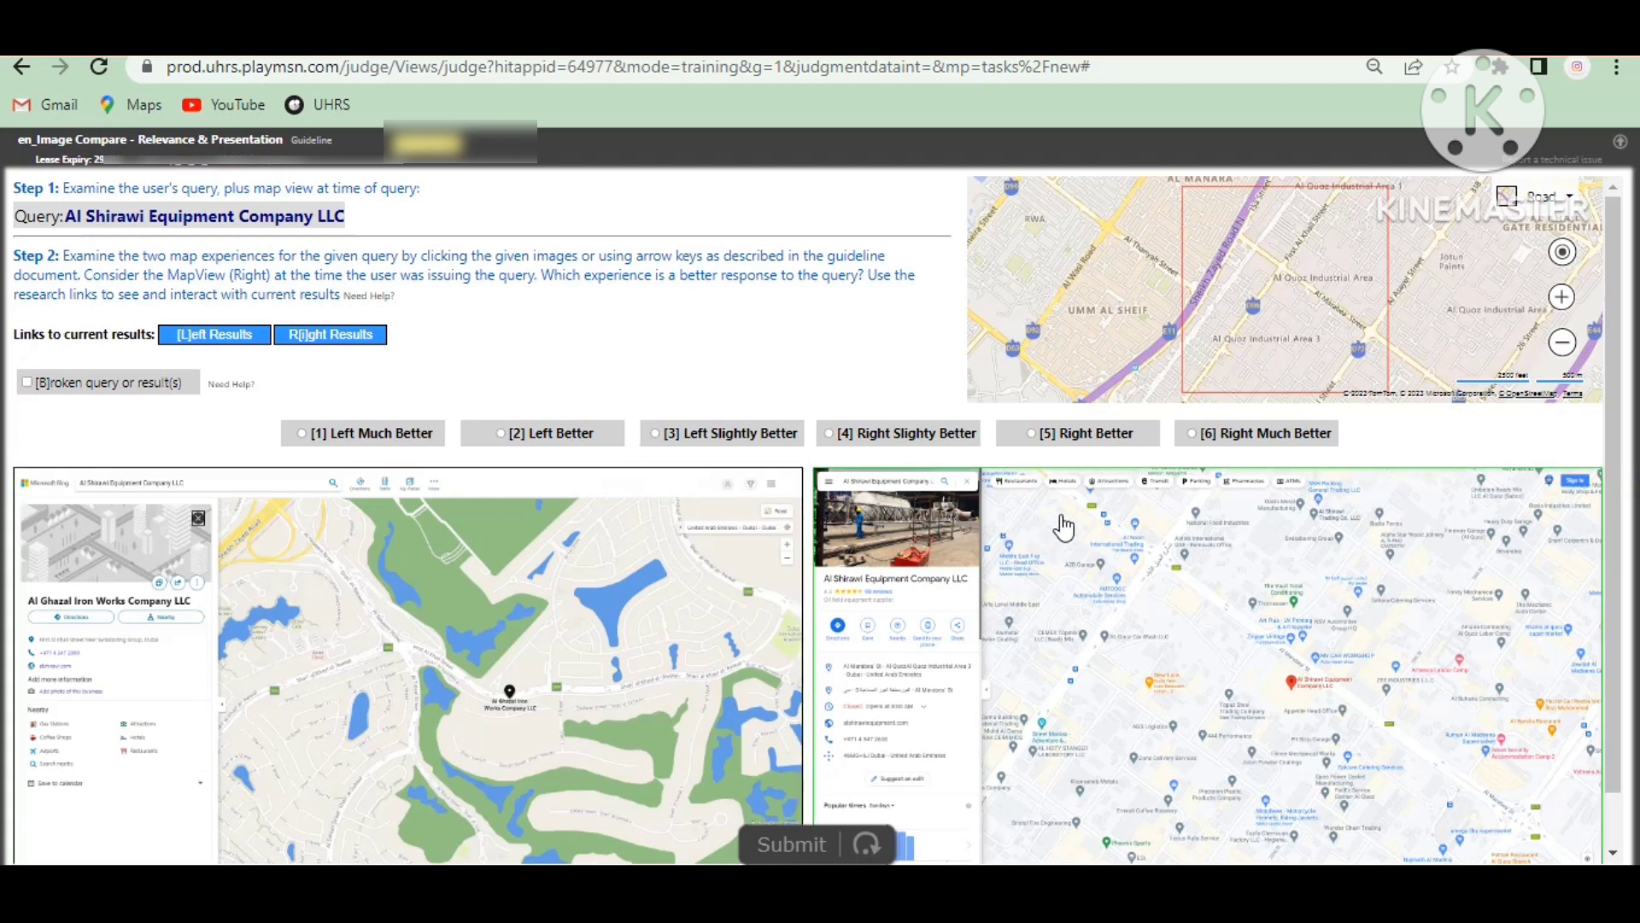
- Rate Al Shirawi Equipment Company LLC Right Much Better for relevance, comment 'best', and submit
{"action": "left_click", "coordinate": [1230, 434]}
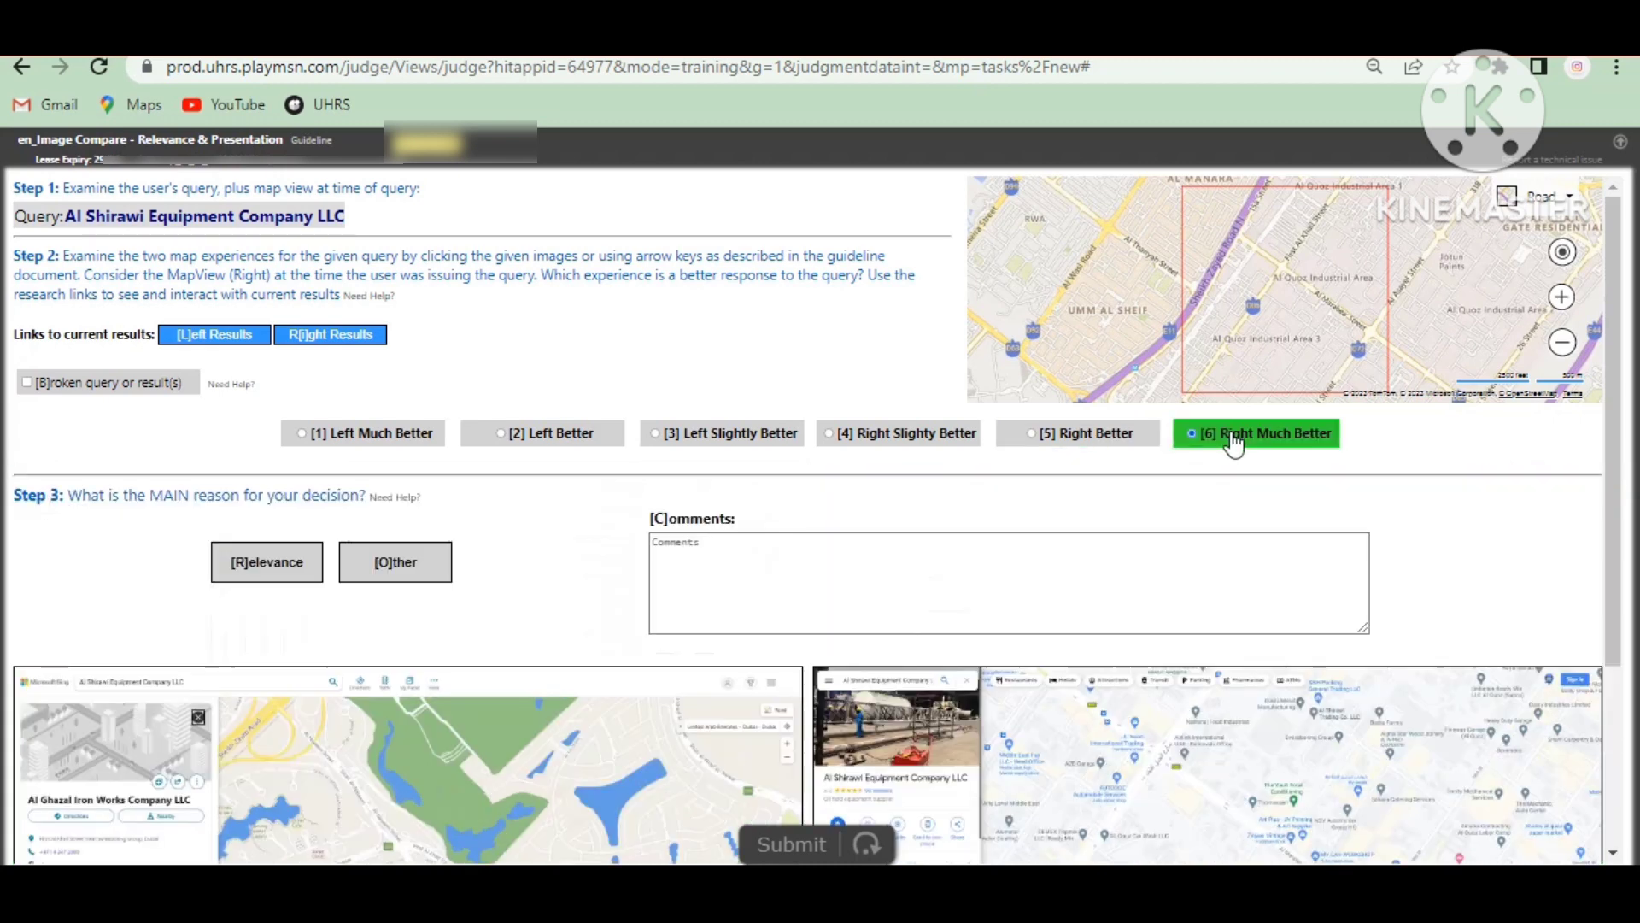
{"action": "left_click", "coordinate": [272, 578]}
{"action": "left_click", "coordinate": [923, 561]}
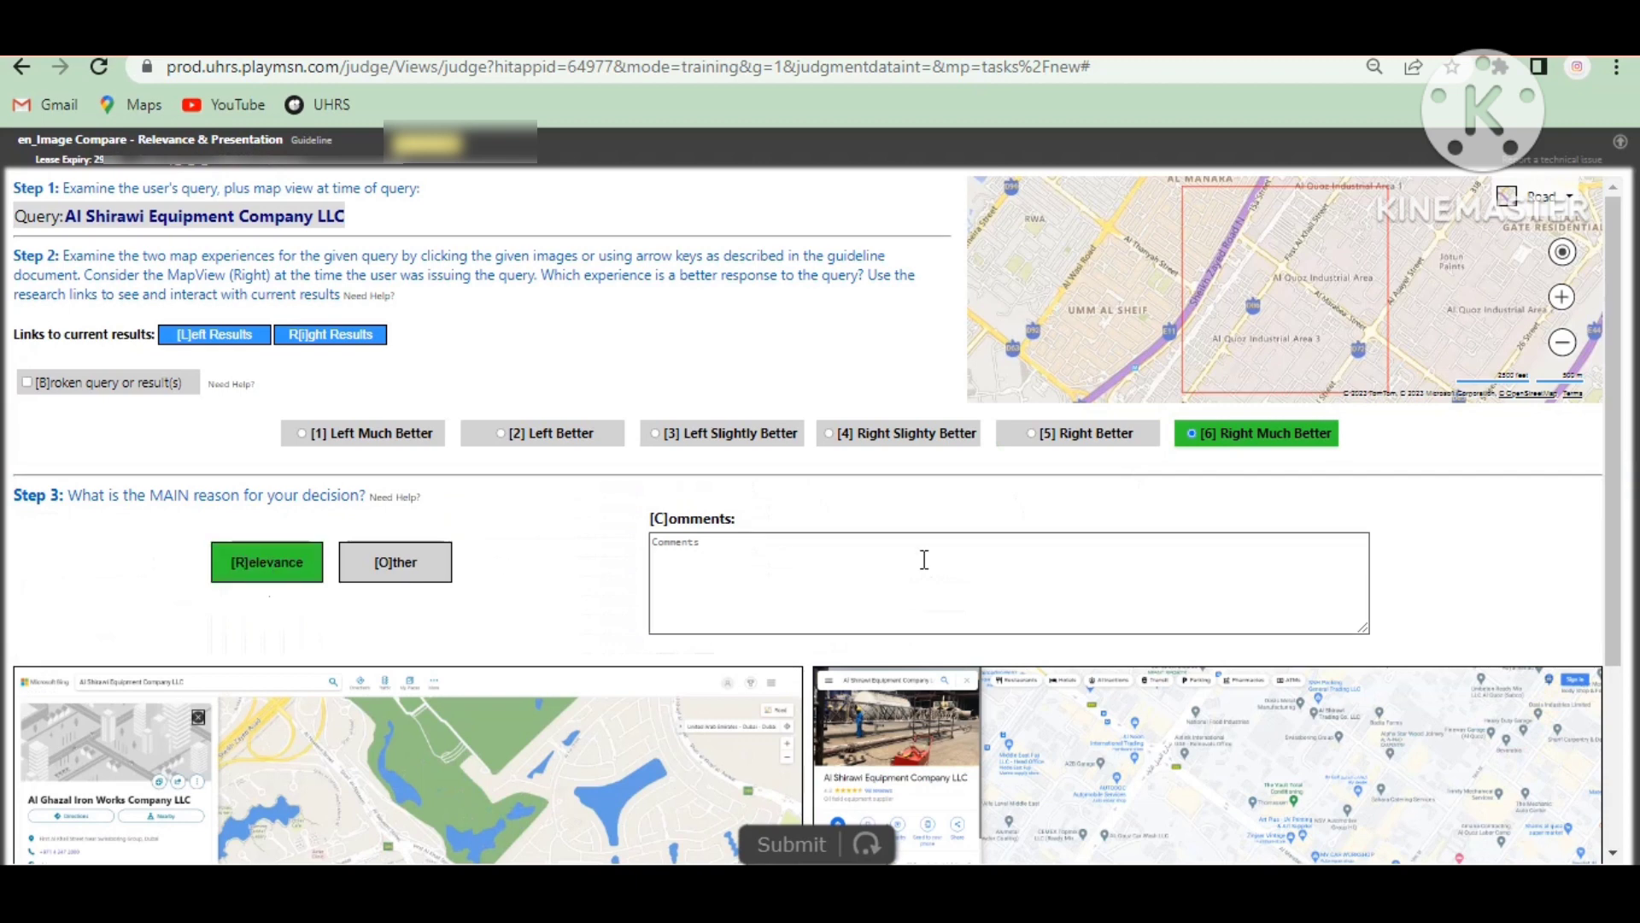
{"action": "type", "text": "best"}
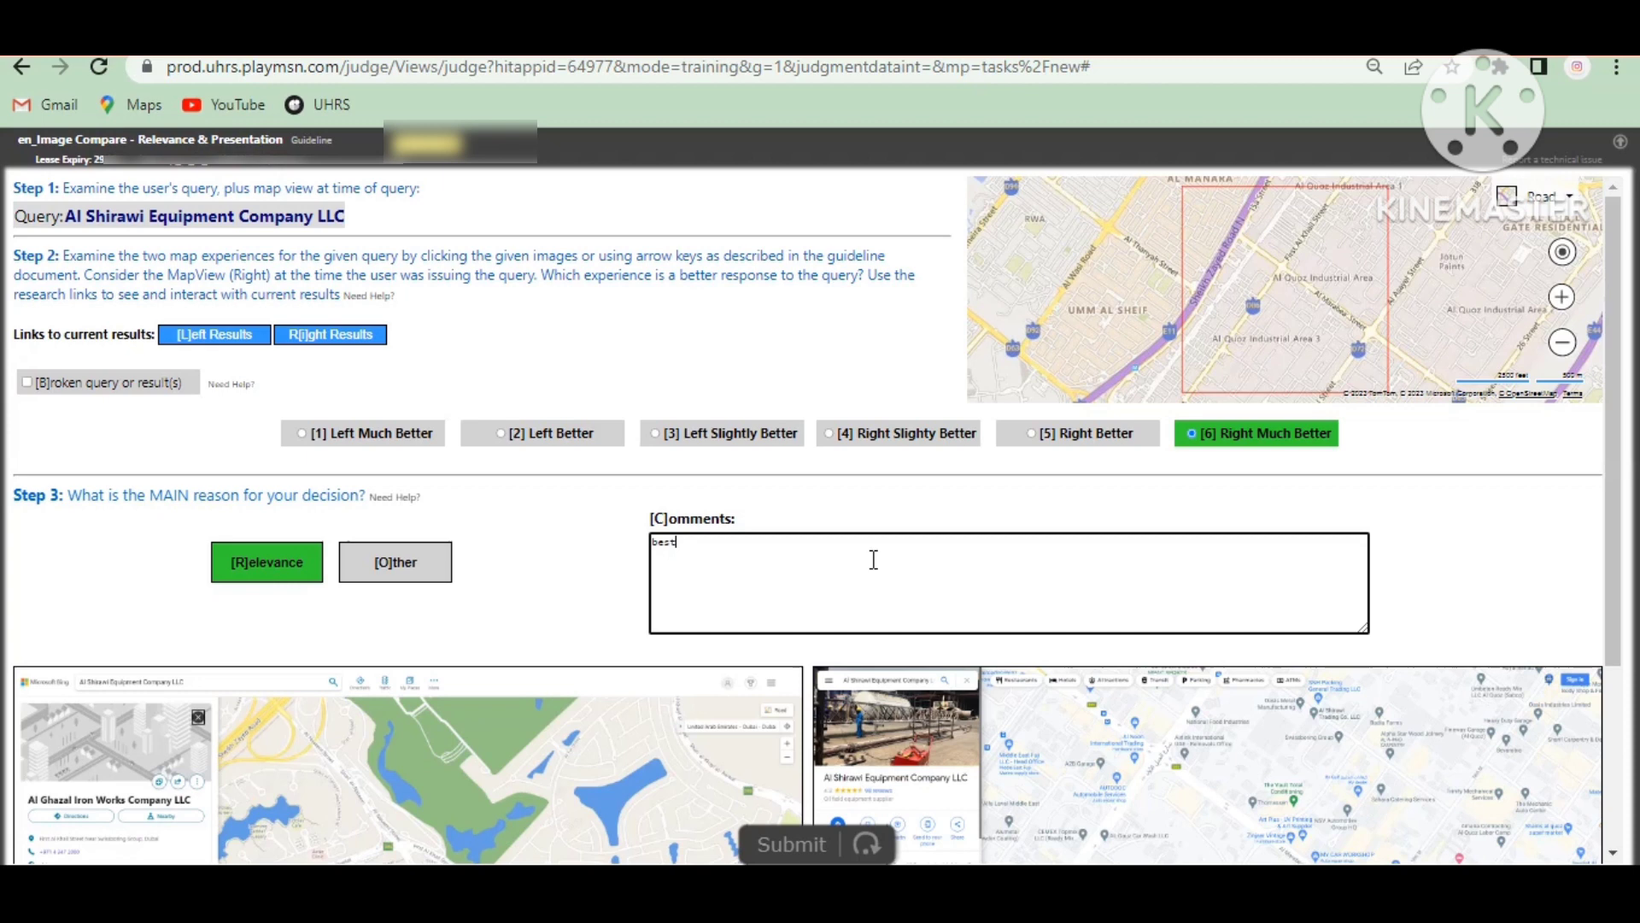
{"action": "scroll", "coordinate": [1162, 645], "scroll_direction": "down", "scroll_amount": 2}
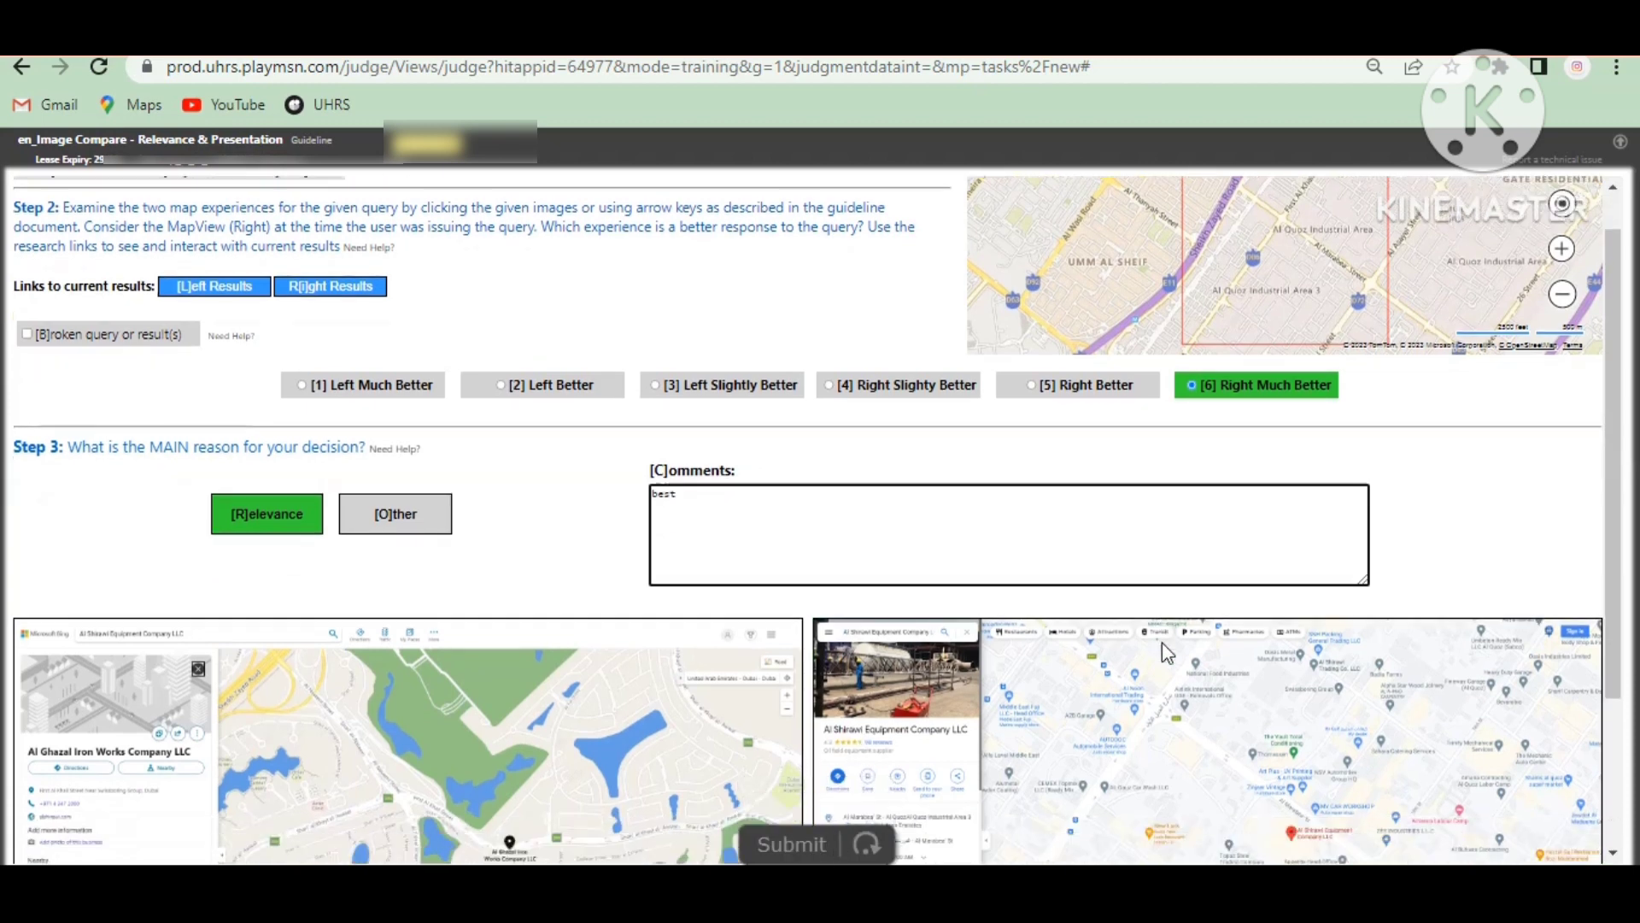
{"action": "left_click", "coordinate": [791, 844]}
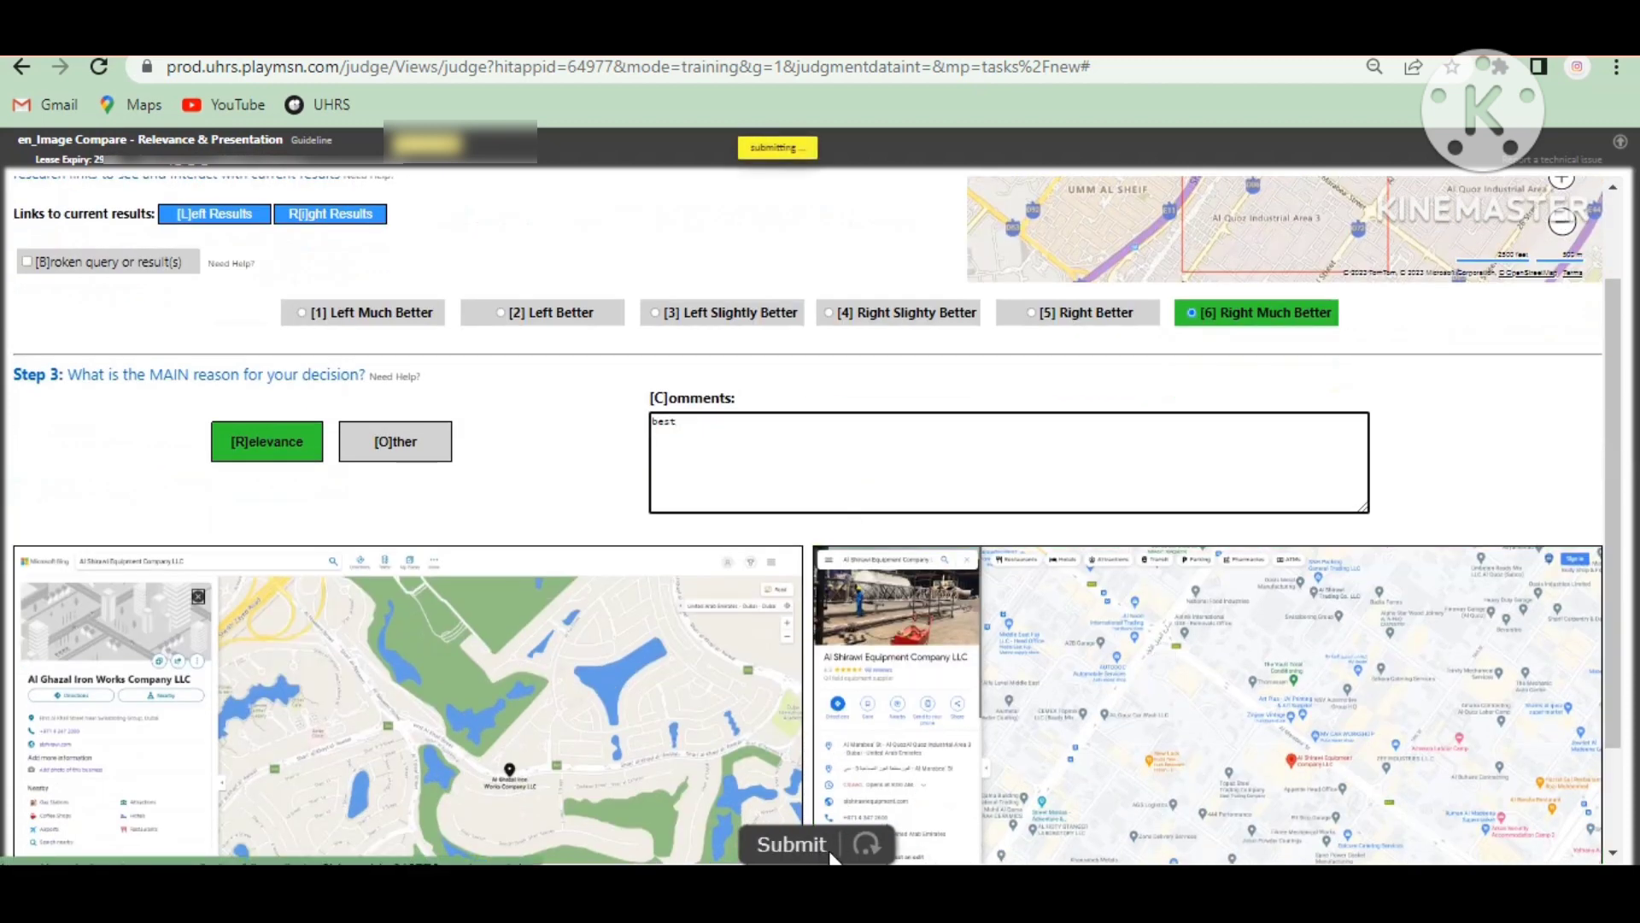